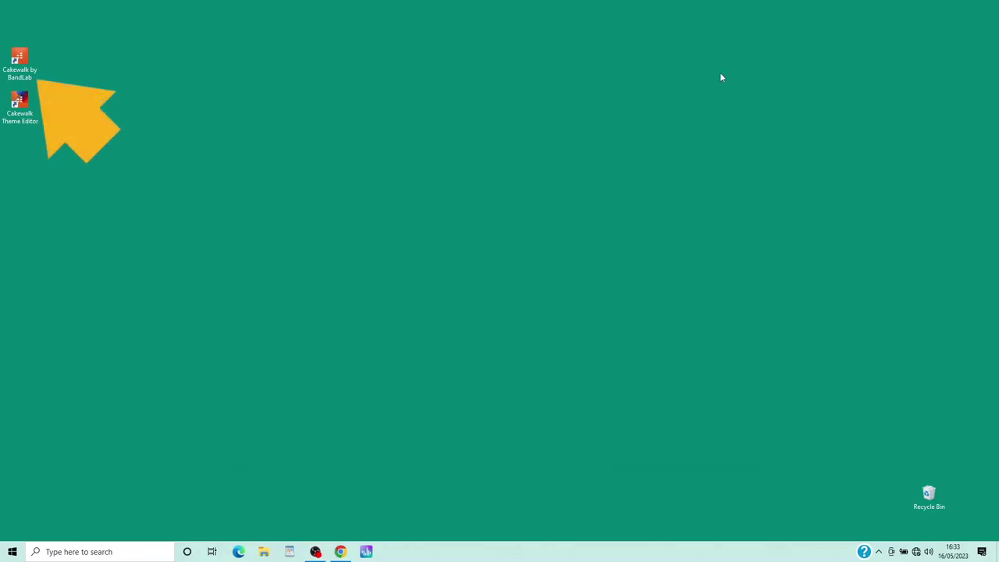
- Launch Cakewalk by BandLab and create a new project from the Basic.cwt template
{"action": "double_click", "coordinate": [18, 58]}
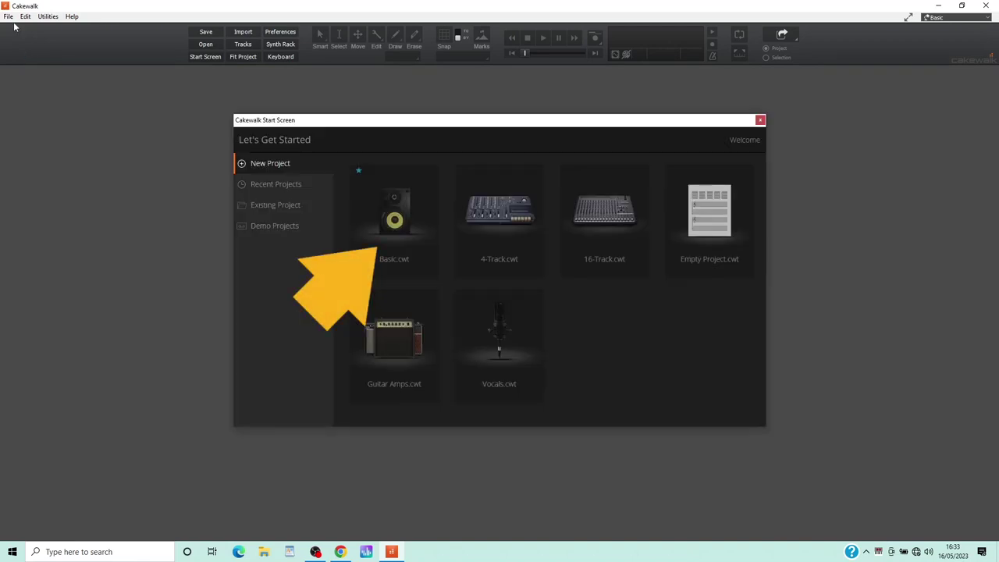
{"action": "left_click", "coordinate": [407, 224]}
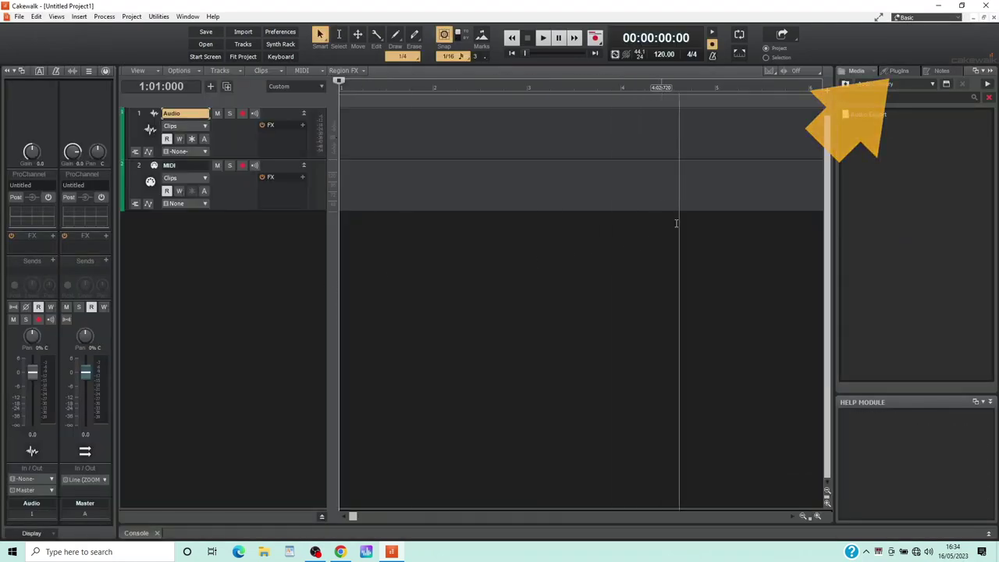
- Insert the SI-Drum Kit soft synth from the Drums instrument plug-ins as a simple instrument track
{"action": "left_click", "coordinate": [897, 69]}
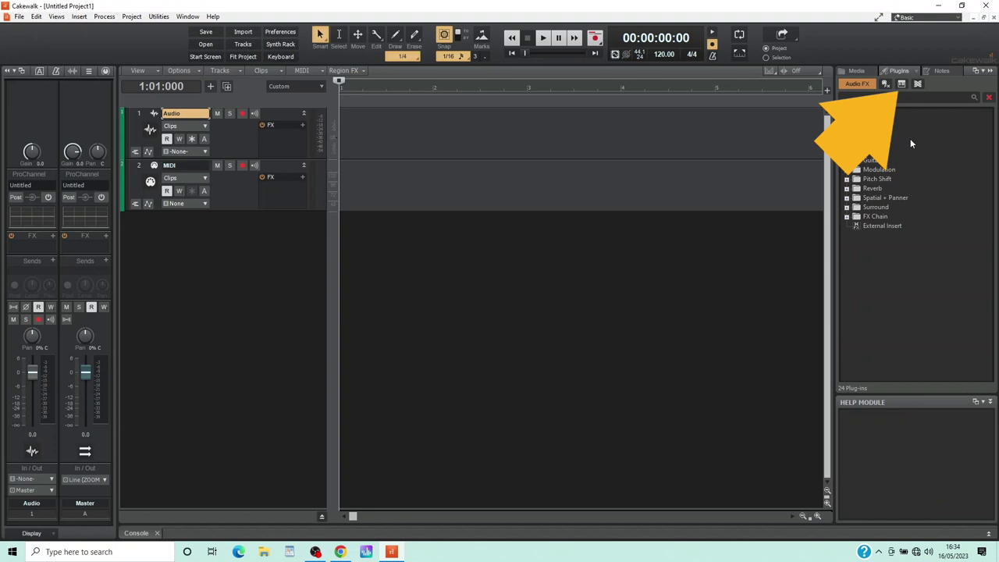
{"action": "left_click", "coordinate": [902, 84]}
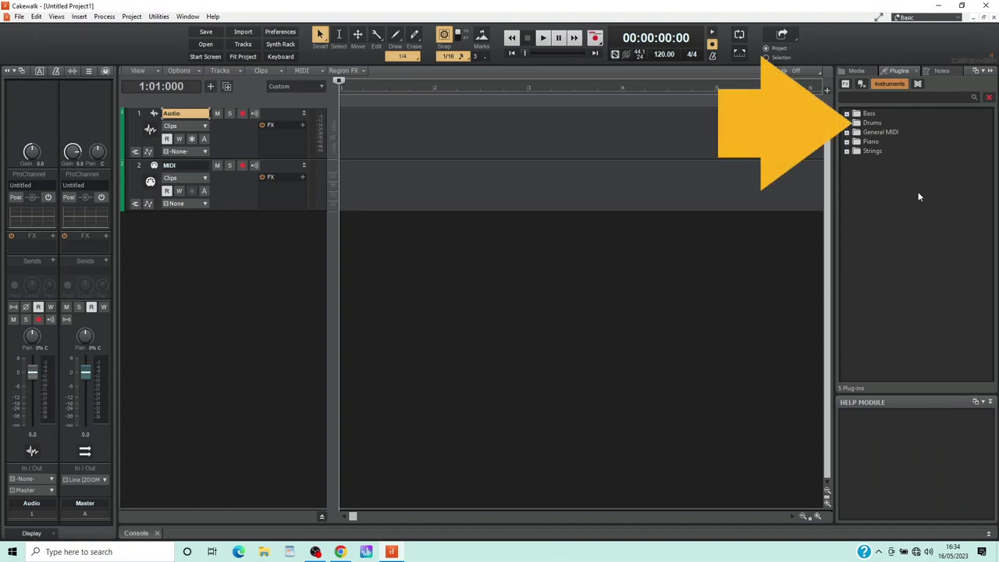
{"action": "double_click", "coordinate": [873, 124]}
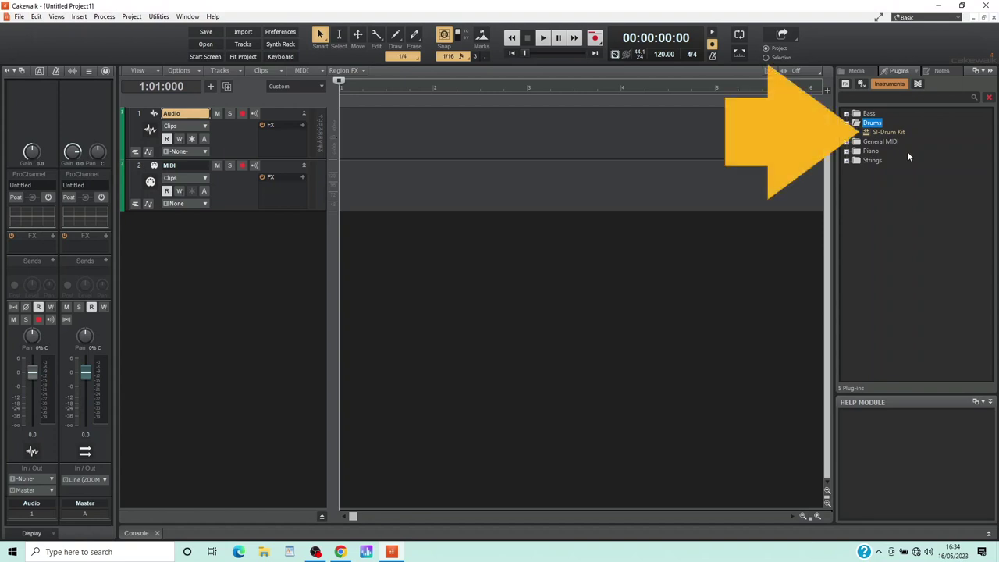
{"action": "left_click", "coordinate": [894, 133]}
{"action": "double_click", "coordinate": [894, 133]}
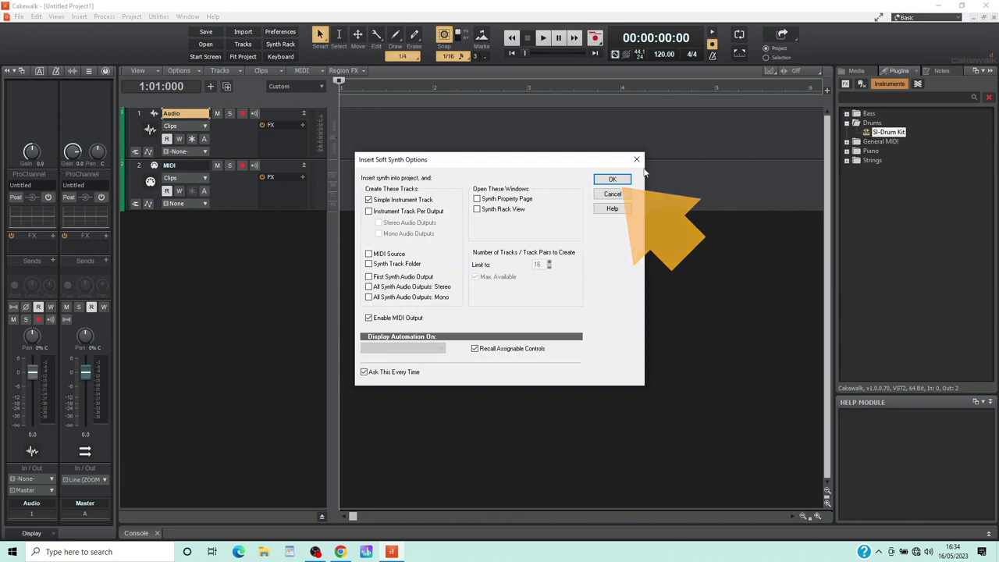
{"action": "left_click", "coordinate": [614, 180]}
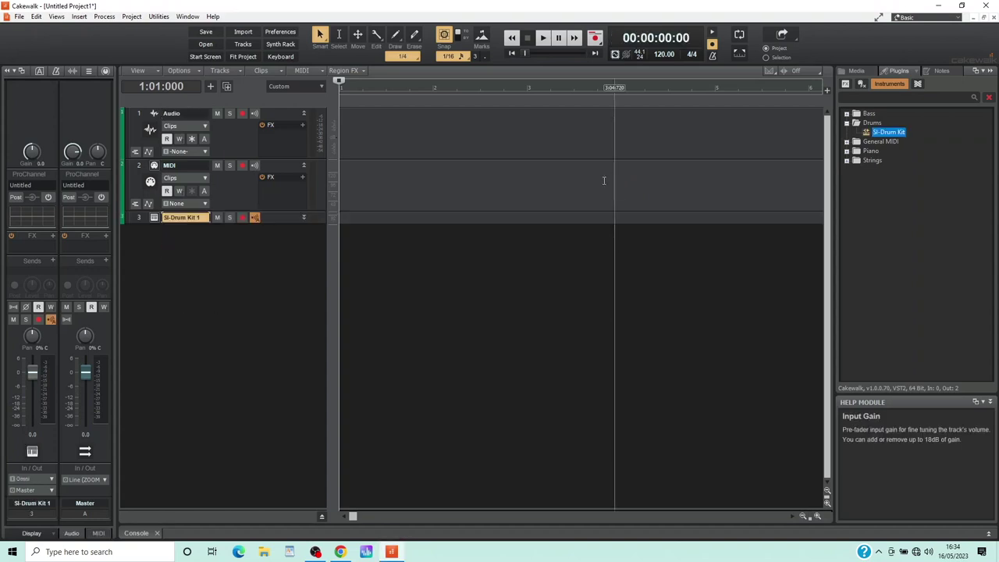
- Open the drum kit track's instrument interface and move its window to the middle of the workspace
{"action": "left_click", "coordinate": [155, 219]}
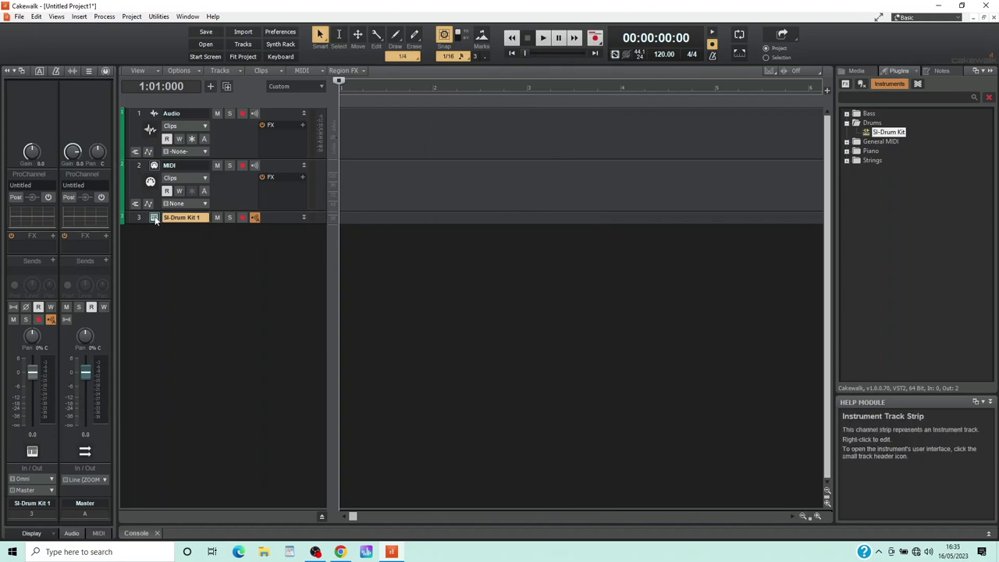
{"action": "left_click", "coordinate": [155, 220]}
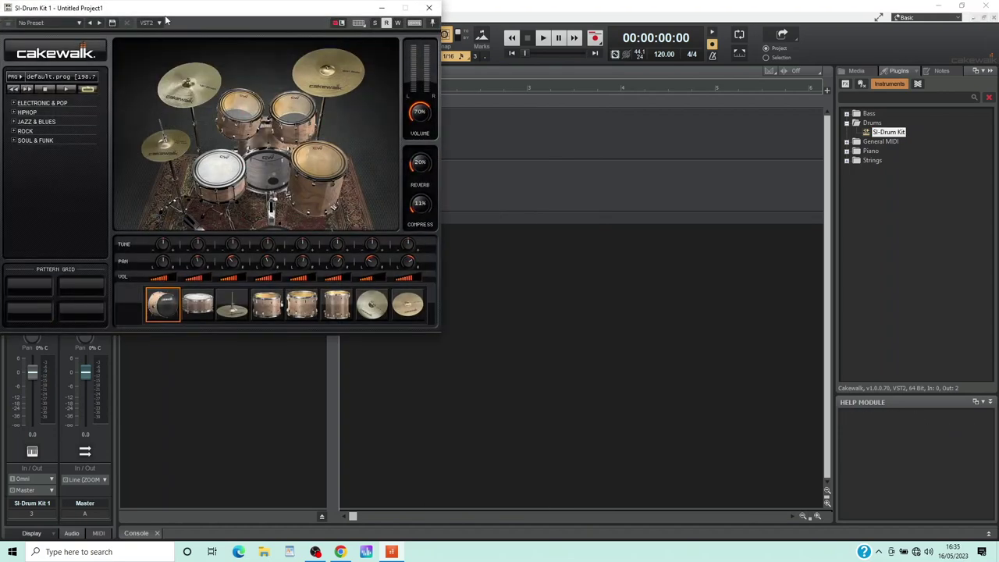
{"action": "left_click_drag", "start_coordinate": [167, 7], "coordinate": [392, 152]}
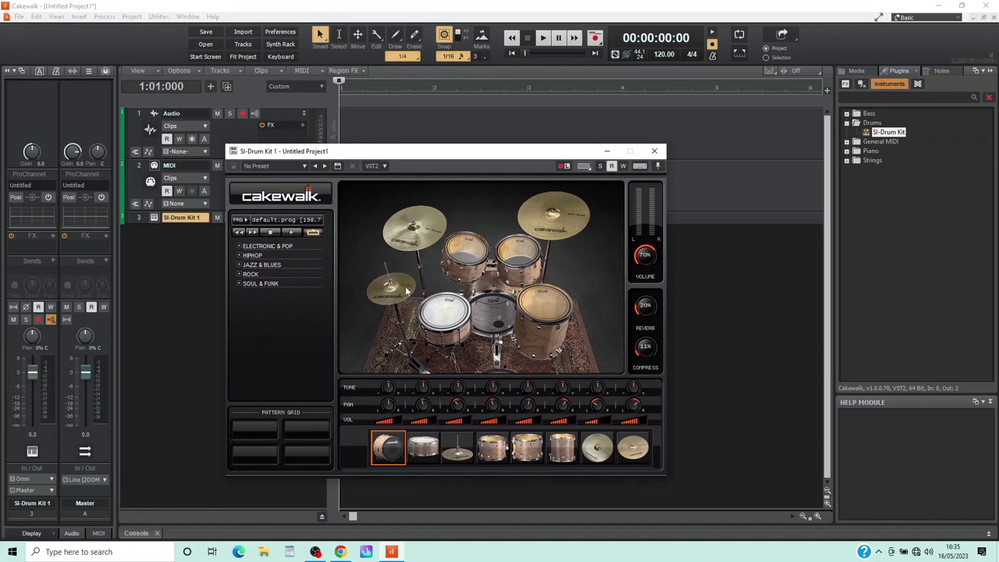
- Audition the default kit by playing the snare, cymbals, toms and kick drum in the kit image
{"action": "left_click", "coordinate": [437, 301]}
{"action": "left_click", "coordinate": [437, 301]}
{"action": "left_click", "coordinate": [414, 224]}
{"action": "left_click", "coordinate": [528, 266]}
{"action": "left_click", "coordinate": [520, 254]}
{"action": "left_click", "coordinate": [547, 312]}
{"action": "left_click", "coordinate": [491, 309]}
{"action": "left_click", "coordinate": [537, 204]}
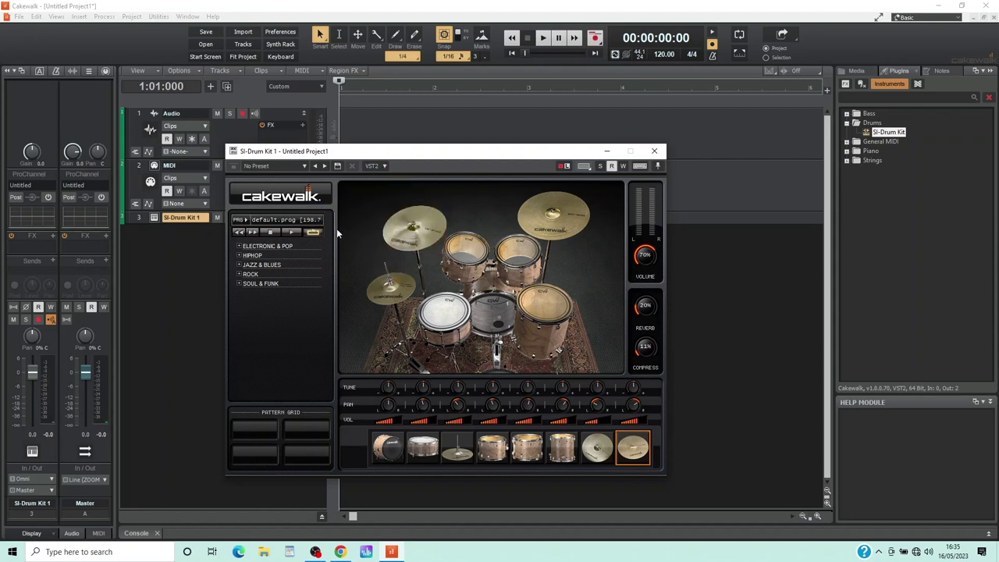
- Load the Garage Kit program into the drum instrument and audition its drums
{"action": "left_click", "coordinate": [294, 223]}
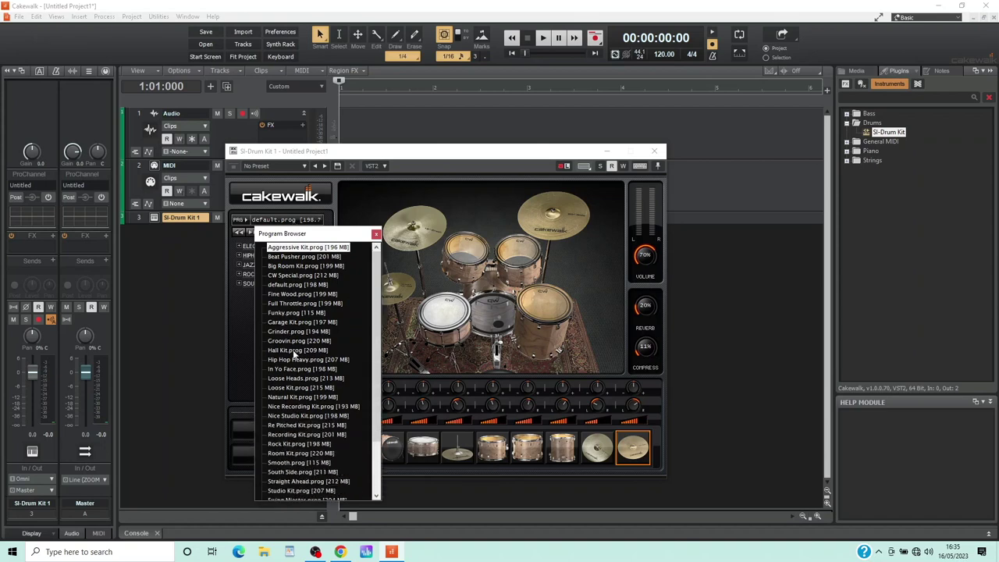
{"action": "left_click", "coordinate": [287, 322]}
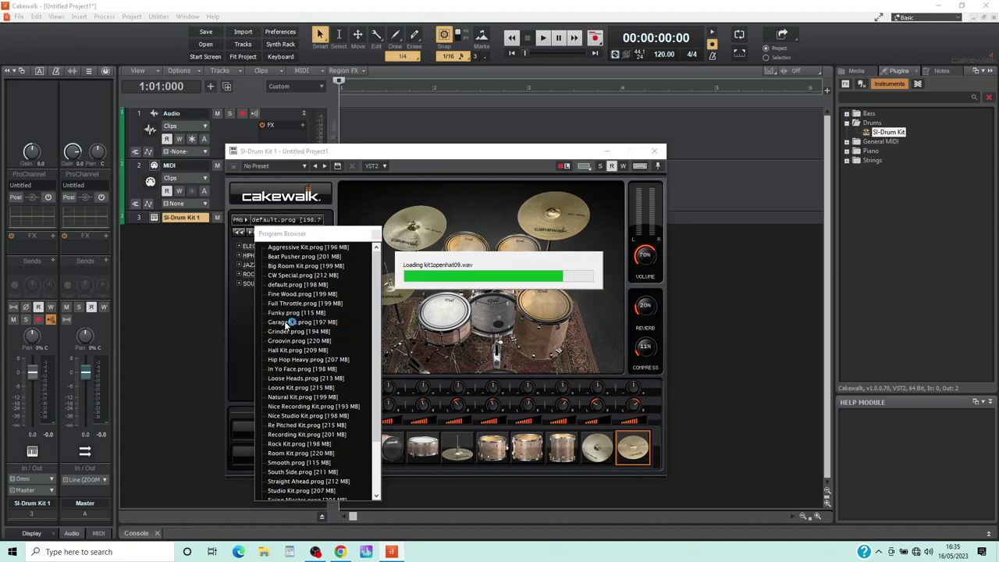
{"action": "left_click", "coordinate": [457, 324]}
{"action": "left_click", "coordinate": [480, 309]}
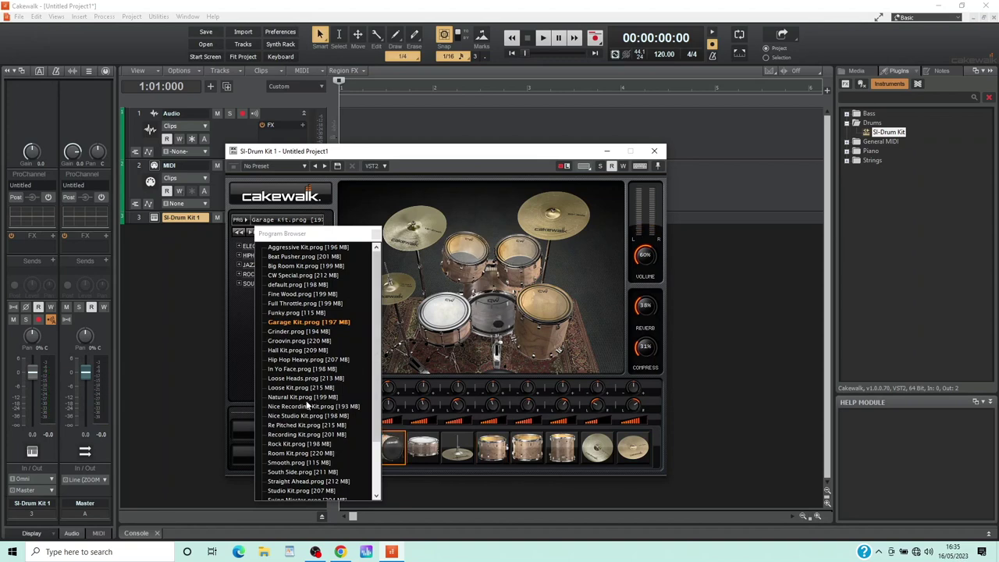
- Load the Nice Studio Kit program and audition its snare, tom and kick
{"action": "left_click", "coordinate": [295, 415]}
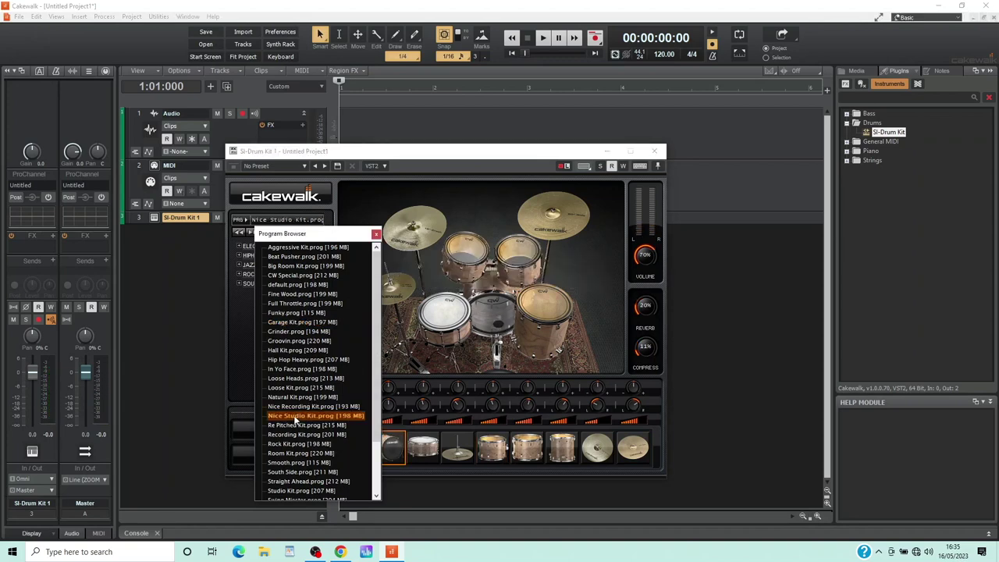
{"action": "left_click", "coordinate": [440, 313]}
{"action": "left_click", "coordinate": [455, 249]}
{"action": "left_click", "coordinate": [485, 323]}
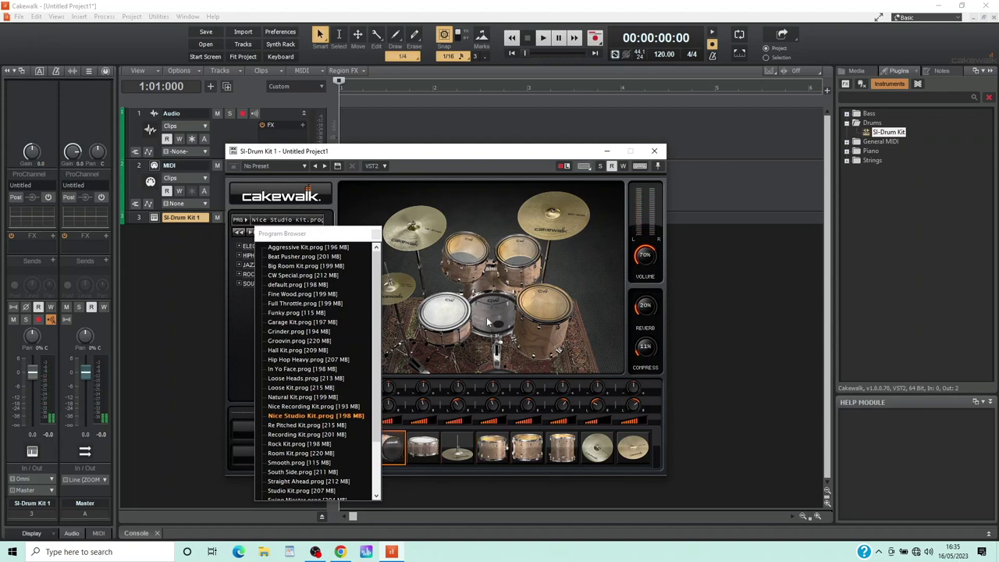
- Load the Room Kit program, audition its tom and kick, and close the drum instrument's window
{"action": "left_click", "coordinate": [306, 453]}
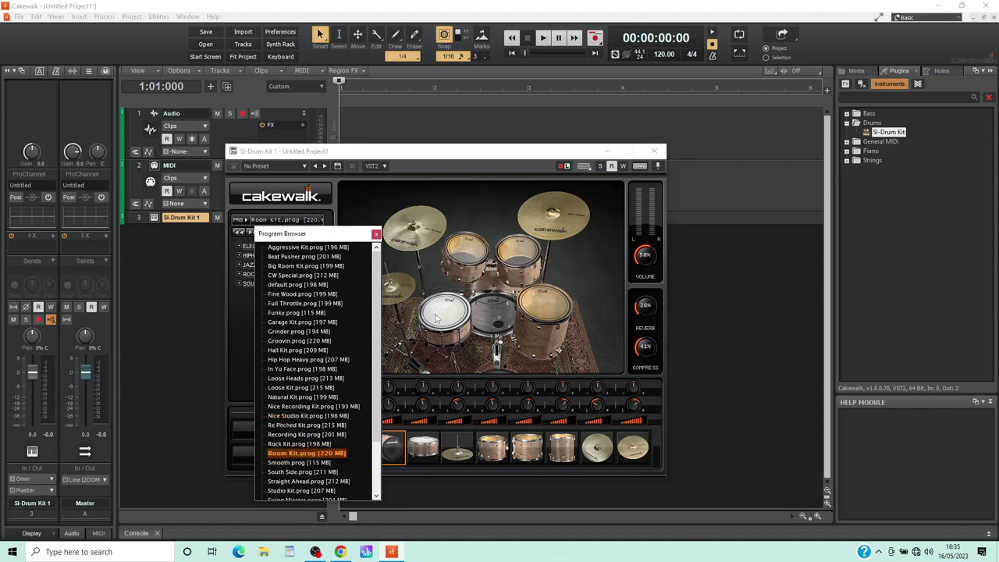
{"action": "left_click", "coordinate": [455, 248]}
{"action": "left_click", "coordinate": [491, 307]}
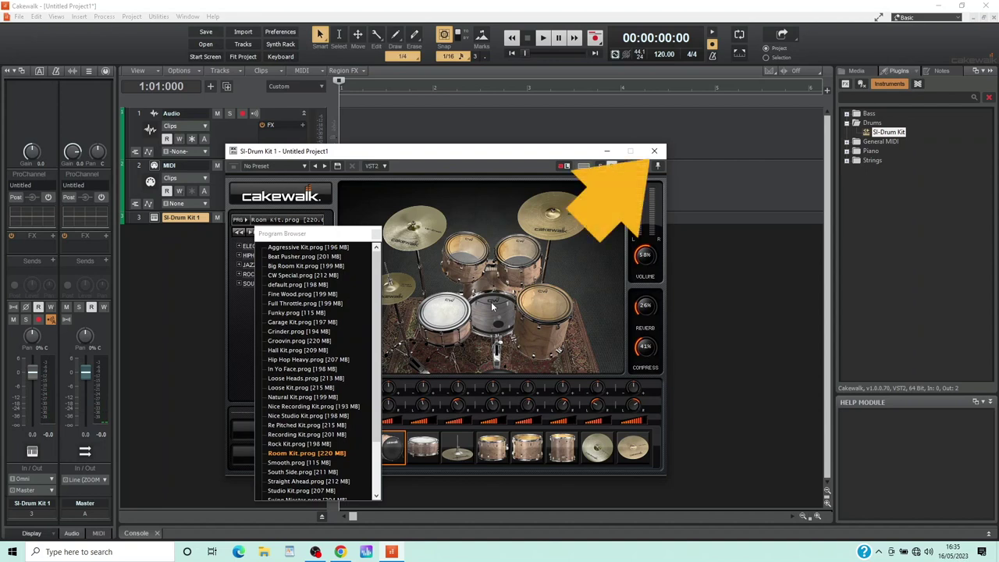
{"action": "left_click", "coordinate": [654, 150]}
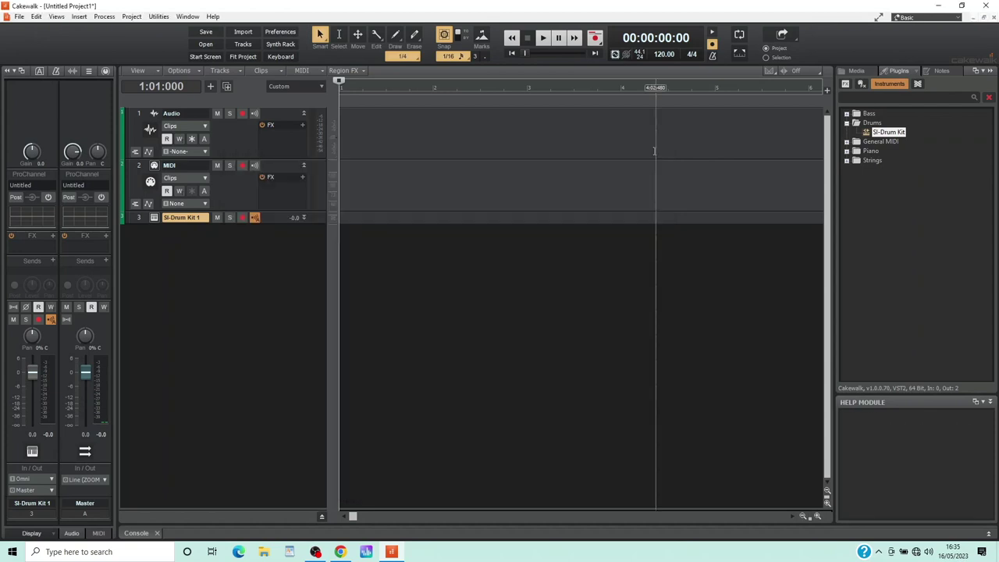
- Open the Step Sequencer for the SI-Drum Kit 1 track
{"action": "right_click", "coordinate": [340, 217]}
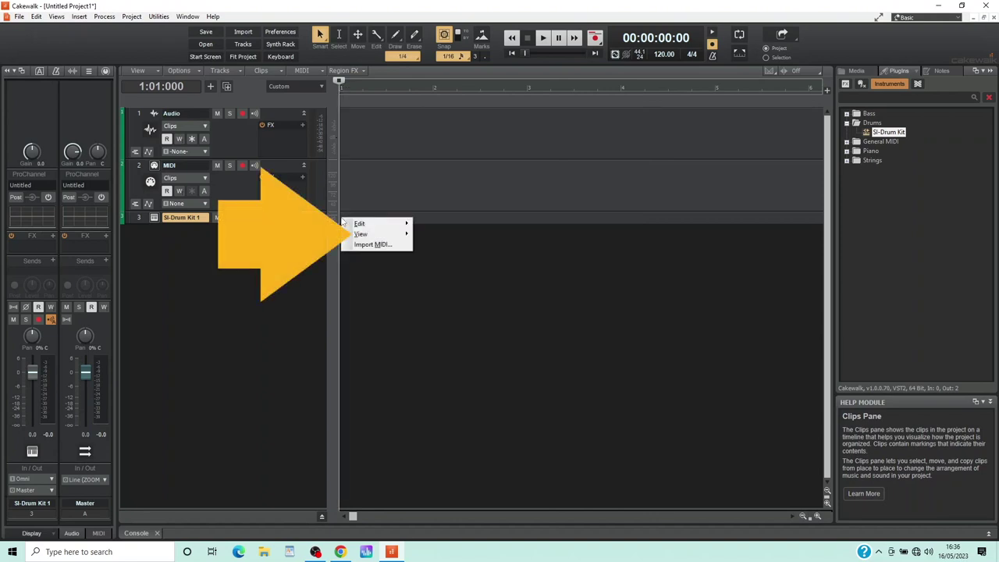
{"action": "mouse_move", "coordinate": [355, 235]}
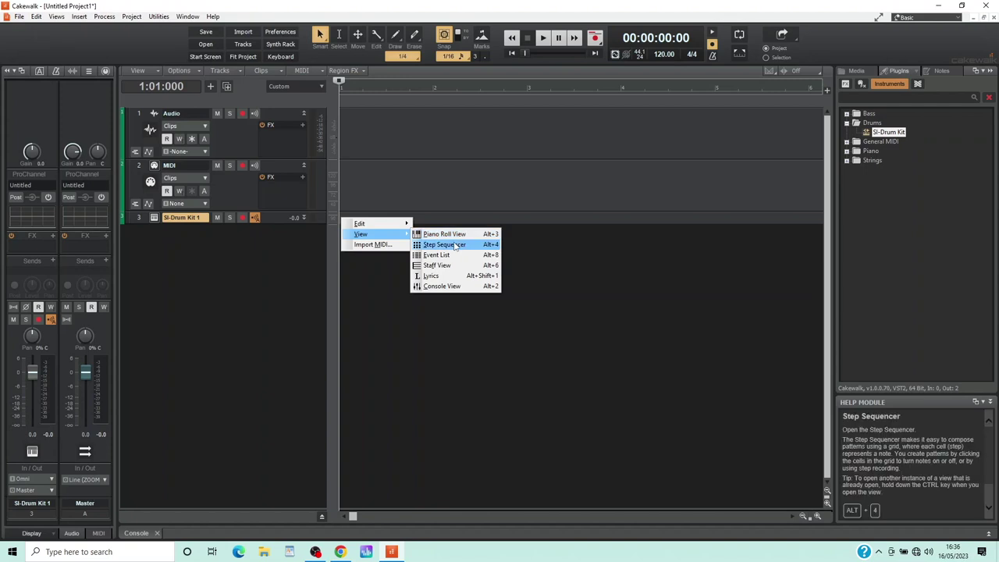
{"action": "left_click", "coordinate": [454, 244]}
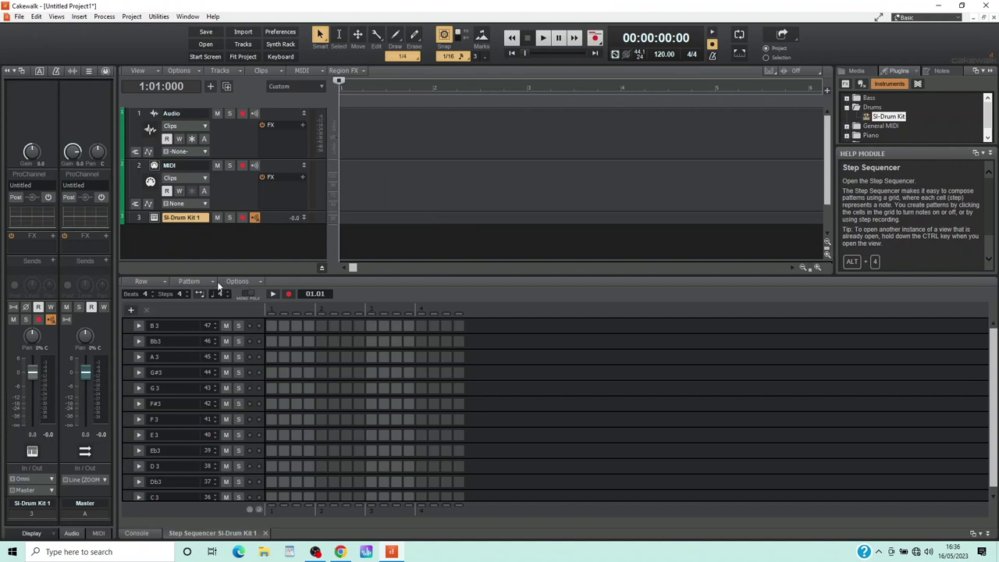
- Load the ARX Drums.ssp pattern from the Templates folder into the step sequencer and enlarge the sequencer pane
{"action": "left_click", "coordinate": [190, 281]}
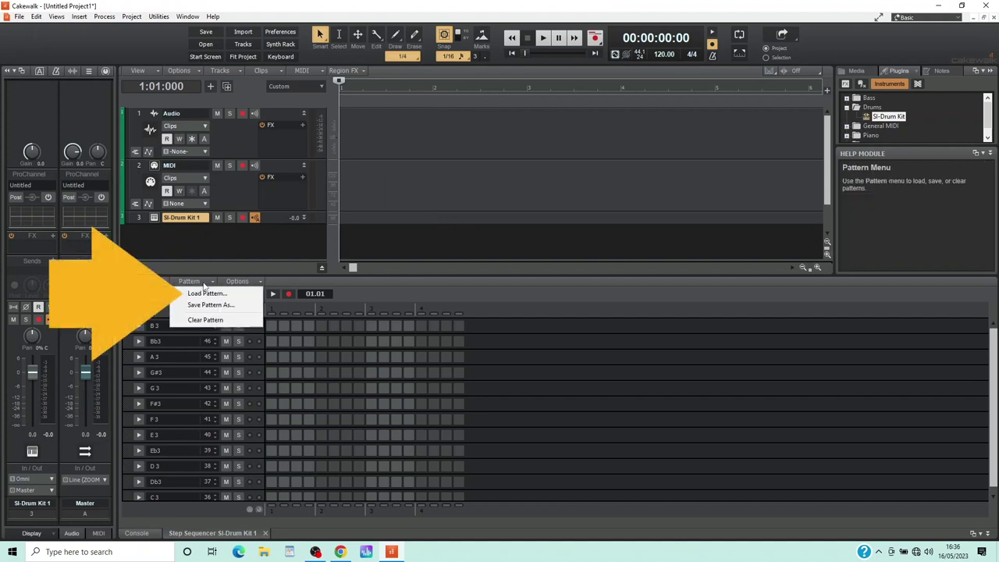
{"action": "left_click", "coordinate": [204, 293]}
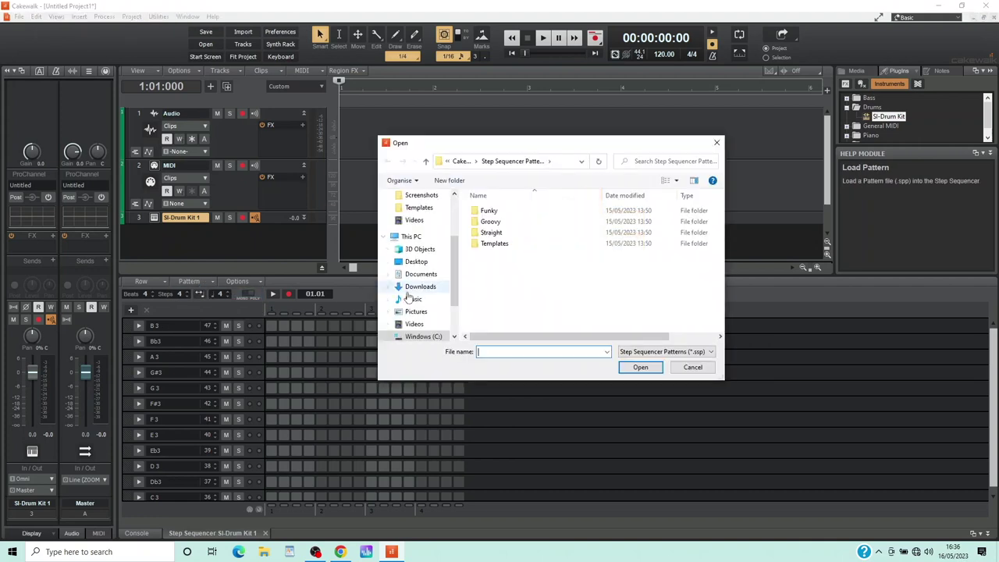
{"action": "double_click", "coordinate": [507, 245]}
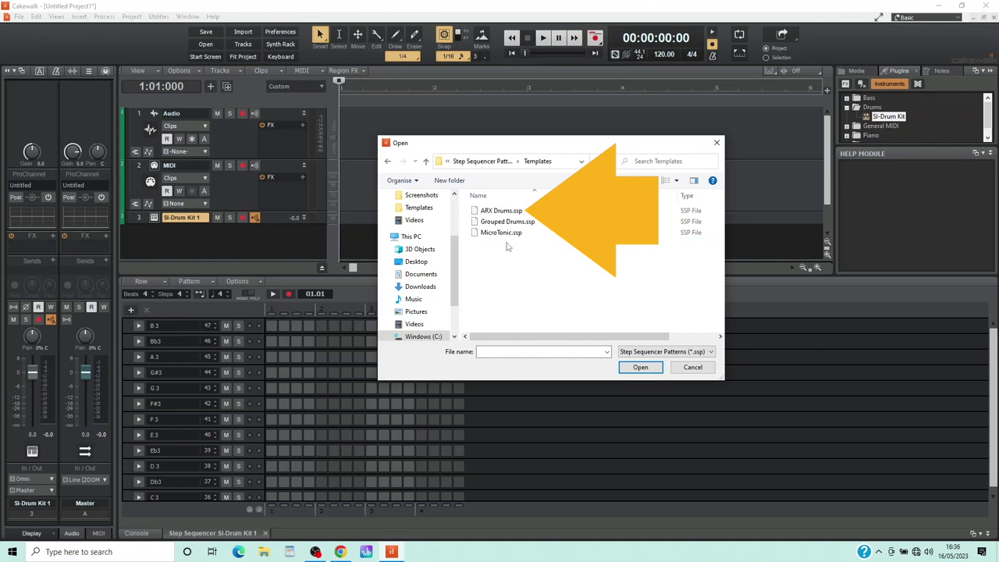
{"action": "double_click", "coordinate": [499, 211]}
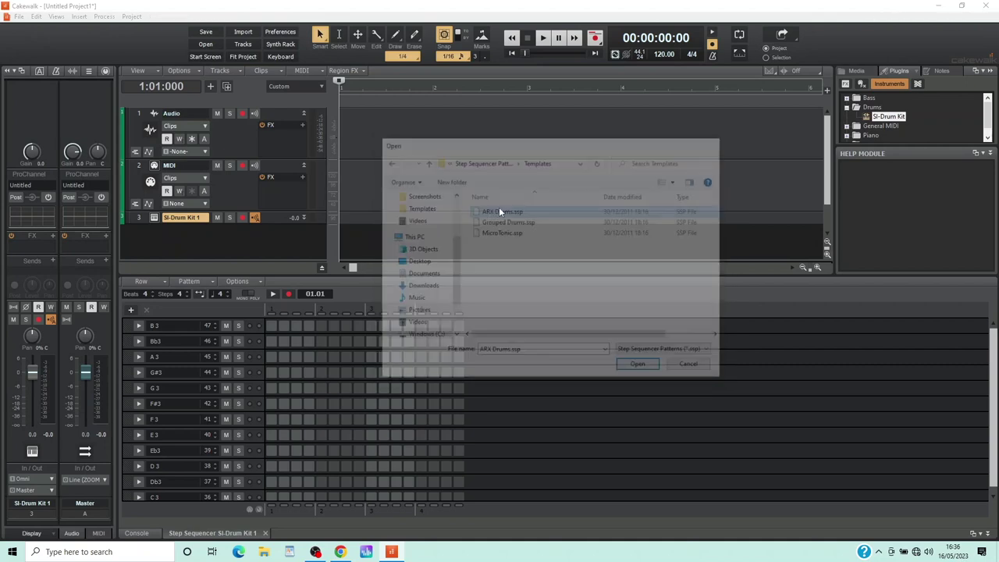
{"action": "left_click", "coordinate": [499, 207]}
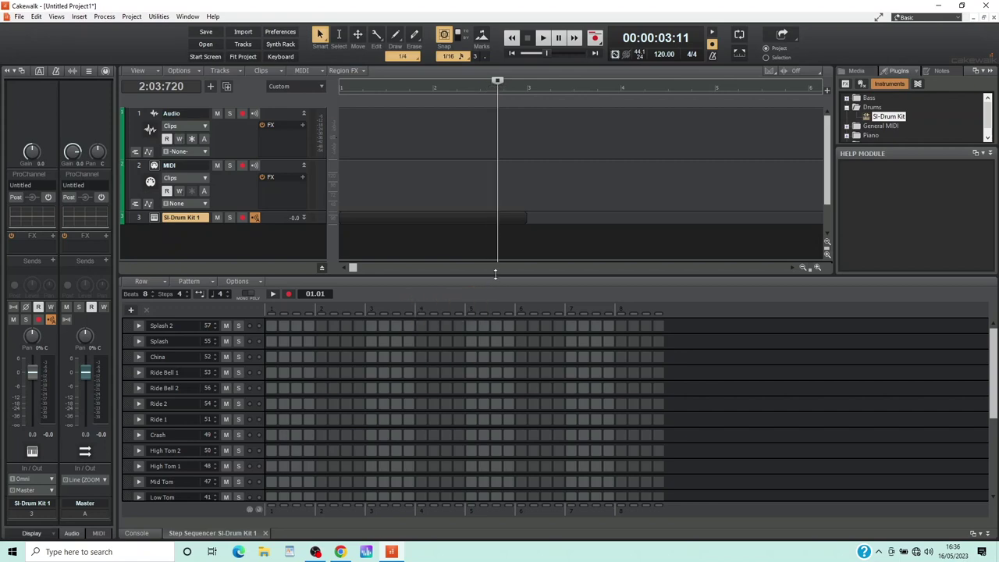
{"action": "left_click_drag", "start_coordinate": [495, 274], "coordinate": [491, 233]}
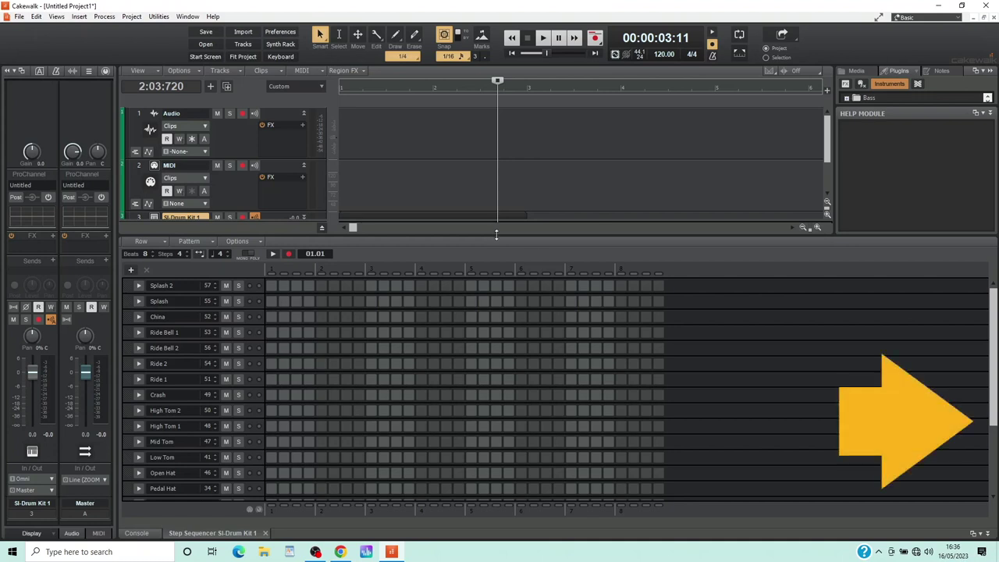
- Enable the Kick 1 steps at the start of beats 1, 2 and 3
{"action": "left_click_drag", "start_coordinate": [996, 378], "coordinate": [996, 443]}
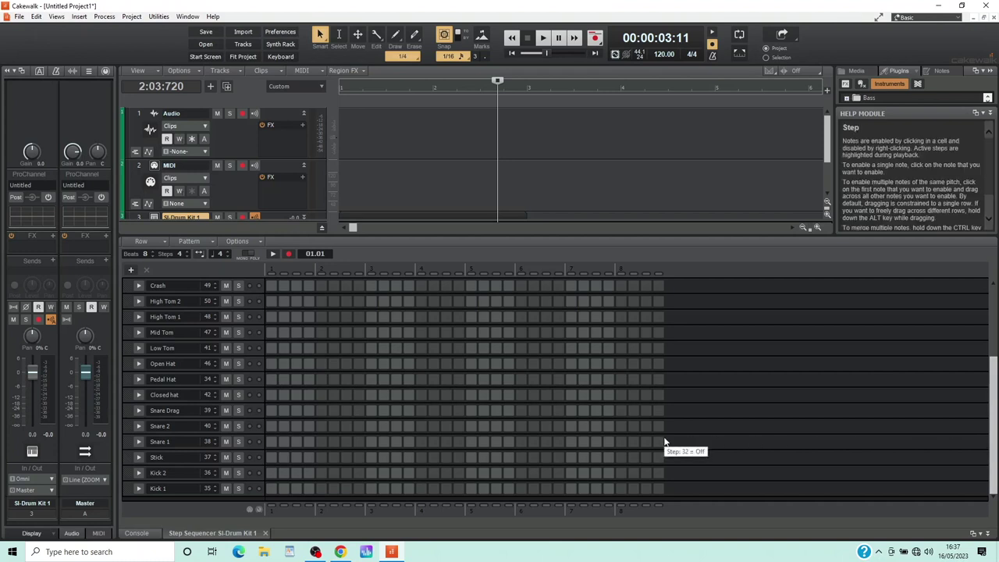
{"action": "left_click", "coordinate": [273, 491]}
{"action": "left_click", "coordinate": [323, 489]}
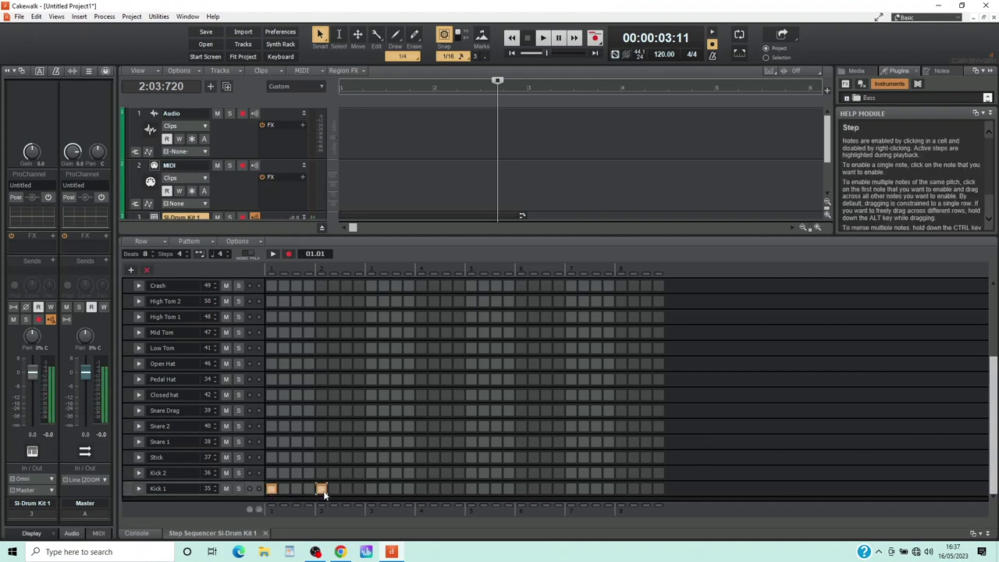
{"action": "left_click", "coordinate": [371, 490]}
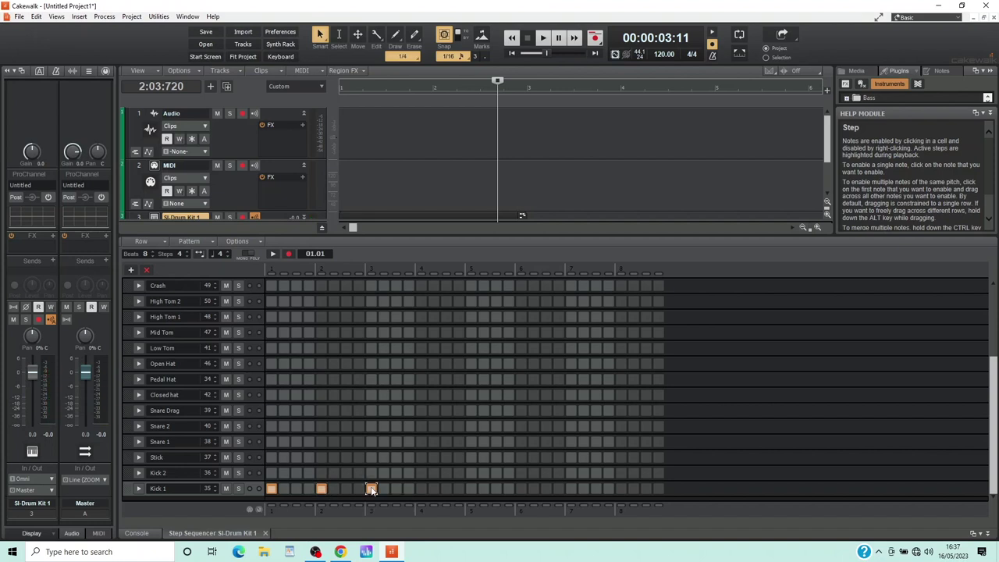
- Turn off the three Kick 1 steps on beats 1, 2 and 3
{"action": "right_click", "coordinate": [273, 489]}
{"action": "right_click", "coordinate": [322, 489]}
{"action": "right_click", "coordinate": [370, 489]}
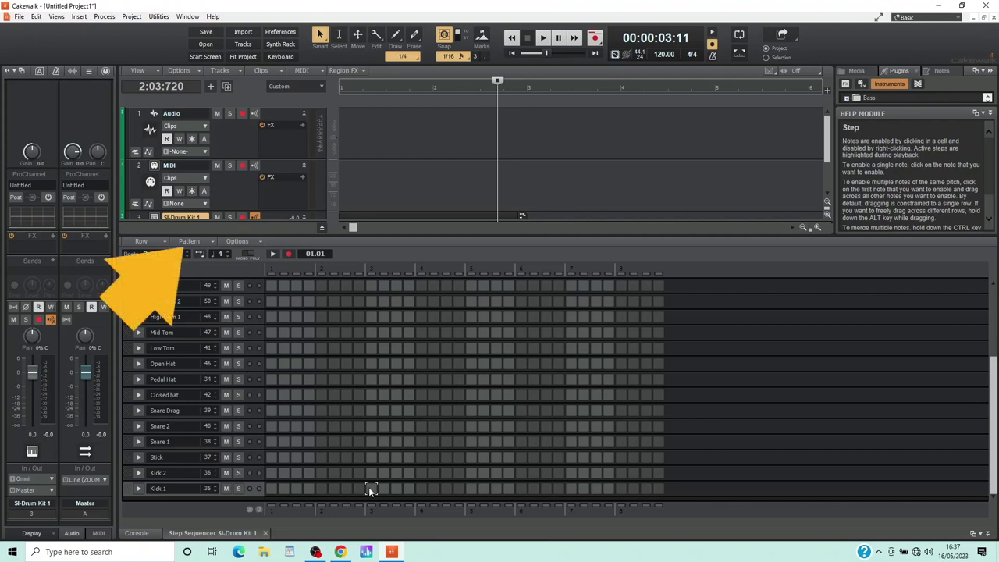
- Load the Broken Levee 144.ssp pattern from the Groovy folder into the step sequencer
{"action": "left_click", "coordinate": [201, 244]}
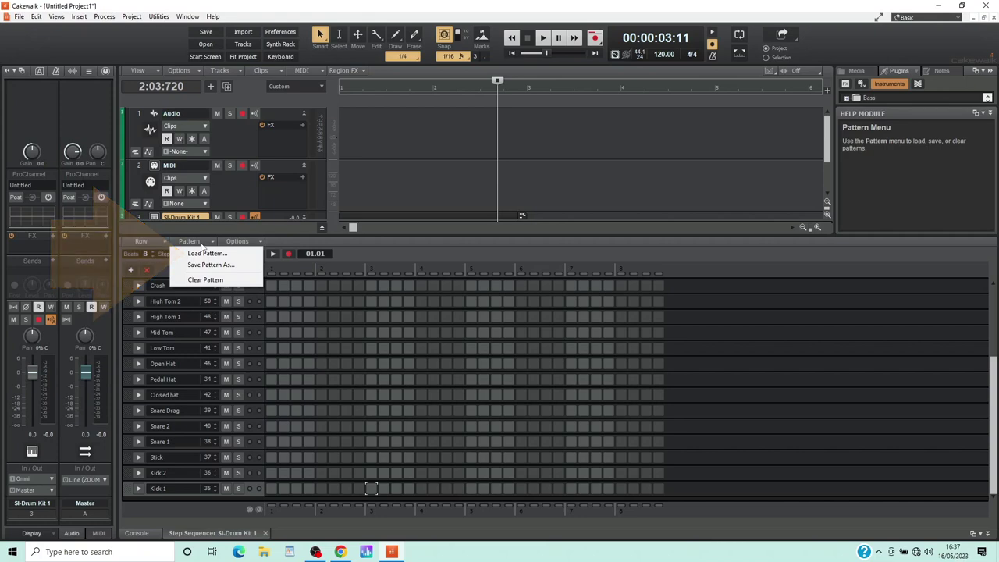
{"action": "left_click", "coordinate": [200, 254]}
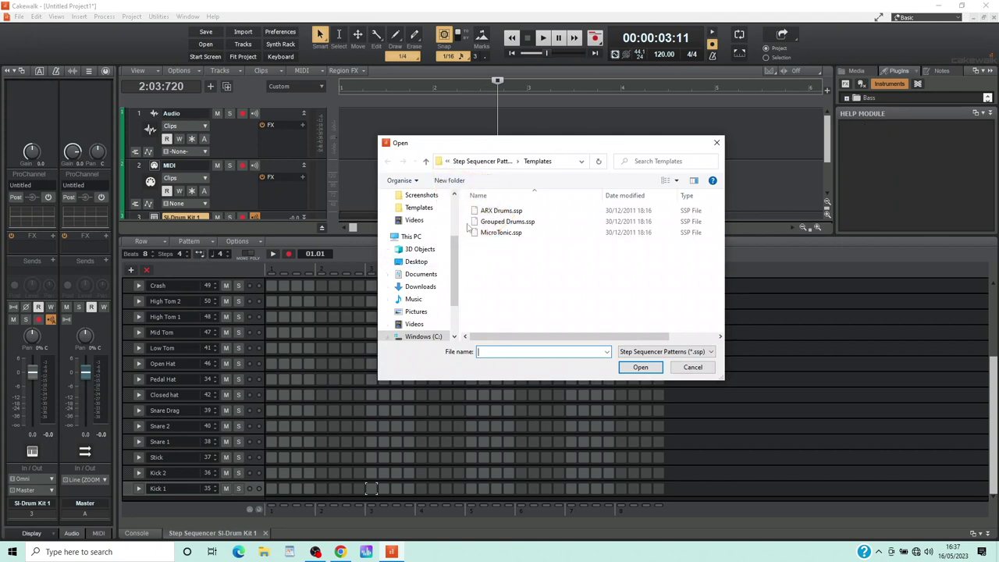
{"action": "left_click", "coordinate": [426, 161]}
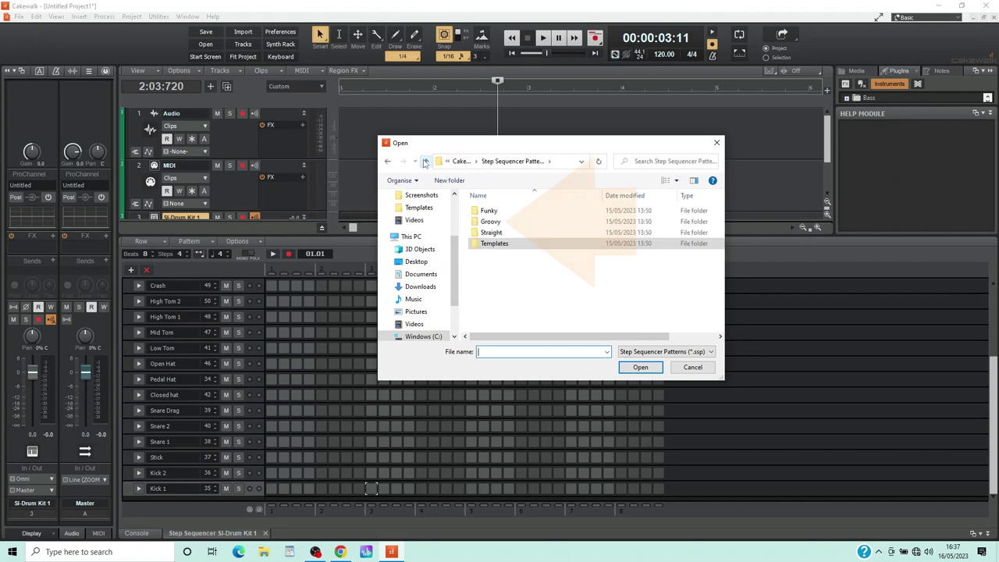
{"action": "double_click", "coordinate": [474, 222]}
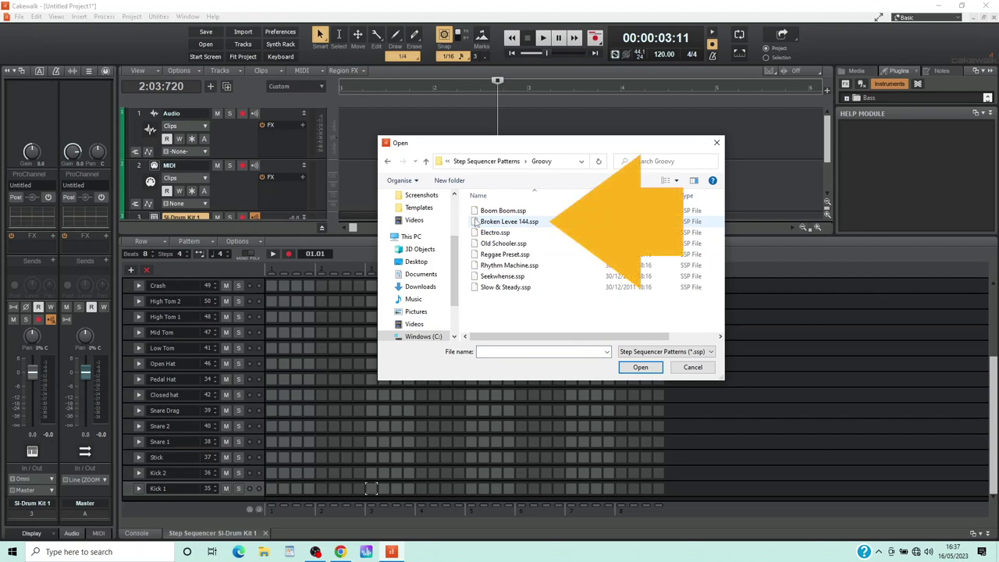
{"action": "left_click", "coordinate": [500, 224]}
{"action": "double_click", "coordinate": [500, 224]}
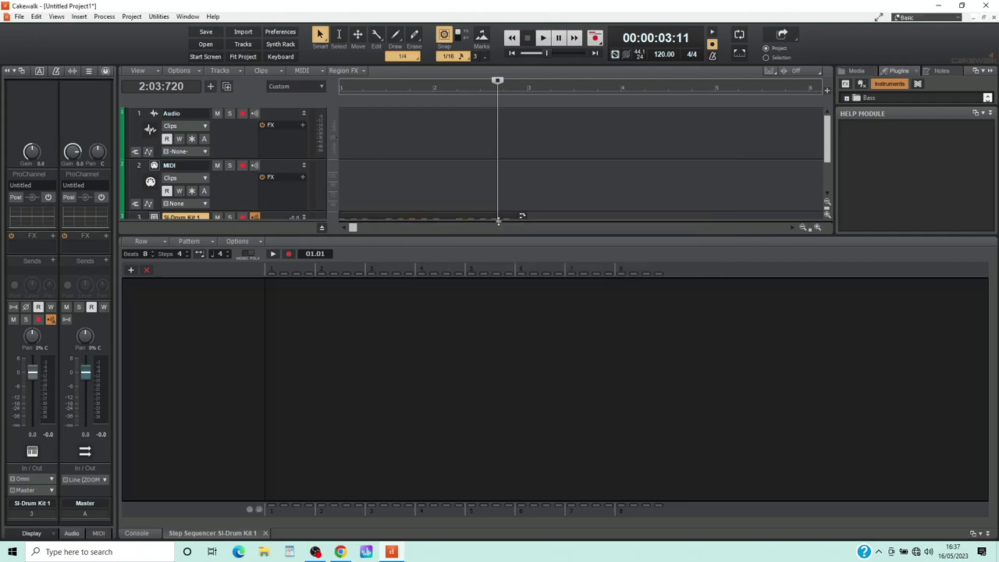
- Play the loaded drum pattern in the step sequencer, listen to it, and stop it
{"action": "left_click", "coordinate": [406, 219]}
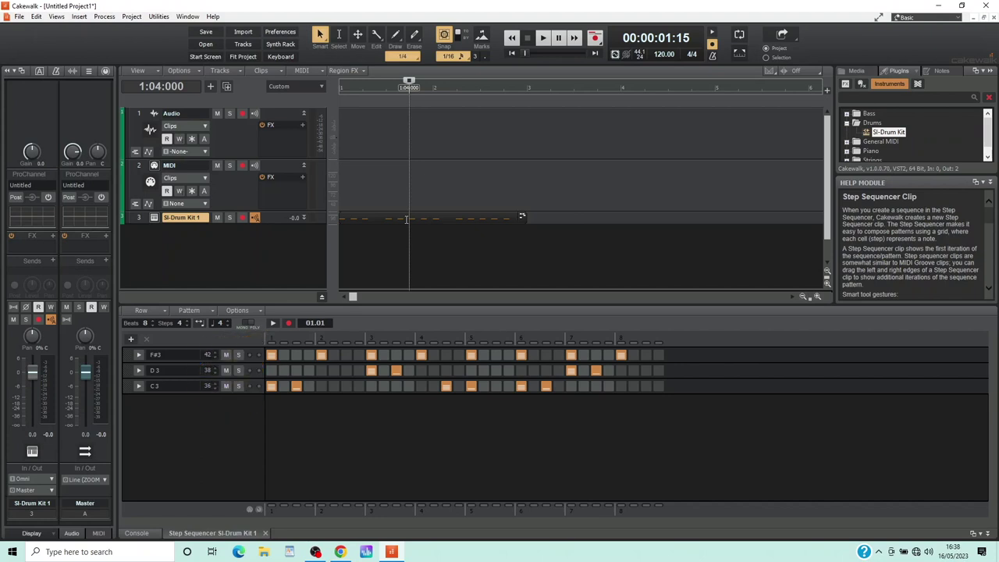
{"action": "left_click", "coordinate": [272, 324]}
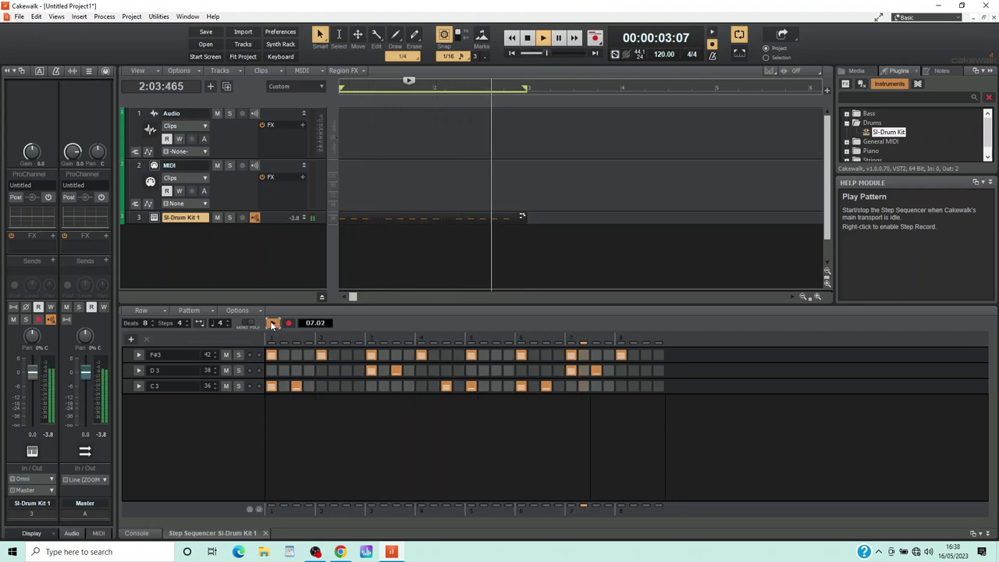
{"action": "left_click", "coordinate": [272, 324]}
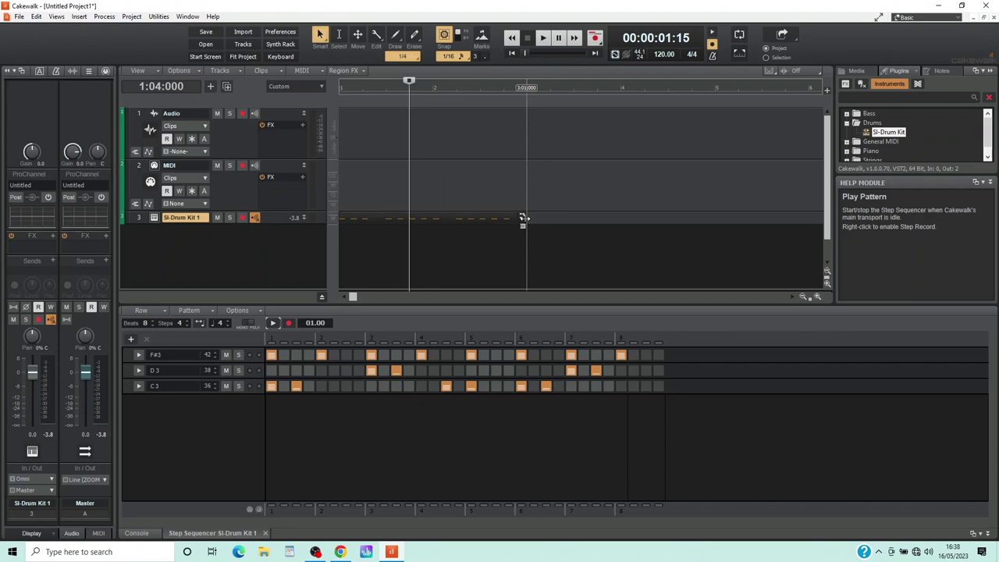
- Extend the SI-Drum Kit 1 pattern clip along the timeline to about measure 16
{"action": "left_click_drag", "start_coordinate": [523, 218], "coordinate": [726, 215]}
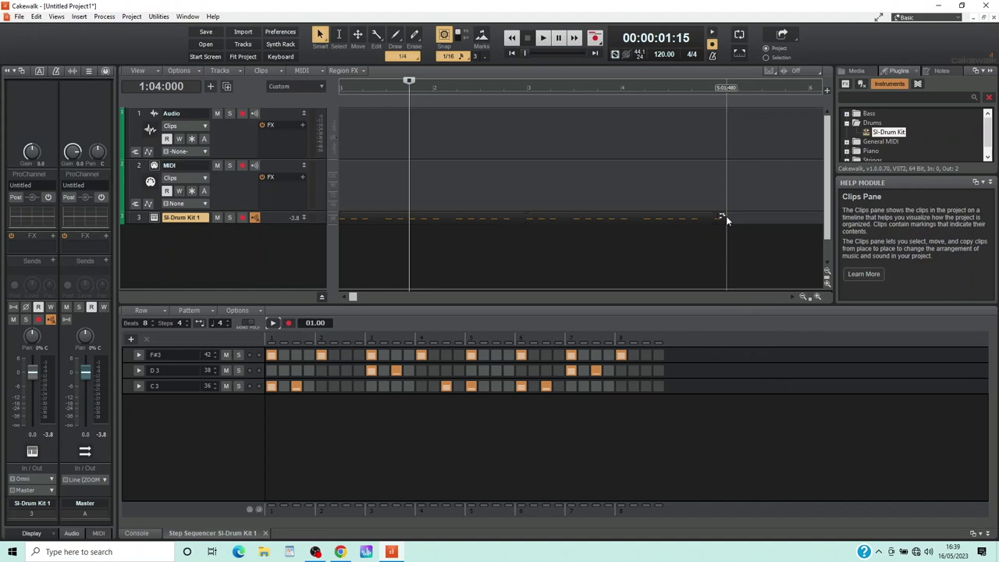
{"action": "left_click", "coordinate": [802, 293]}
{"action": "left_click", "coordinate": [802, 295]}
{"action": "left_click", "coordinate": [803, 296]}
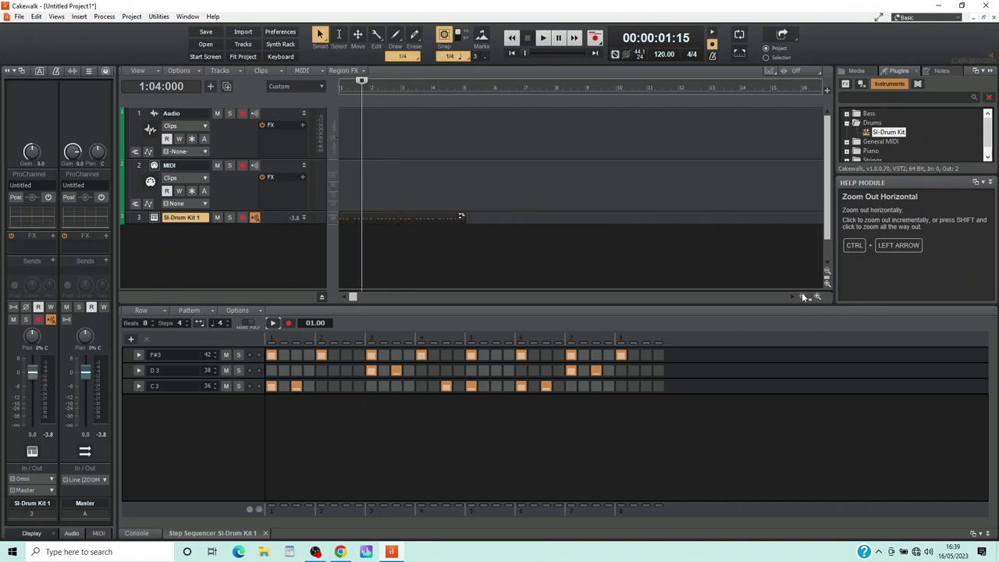
{"action": "left_click_drag", "start_coordinate": [462, 218], "coordinate": [801, 196]}
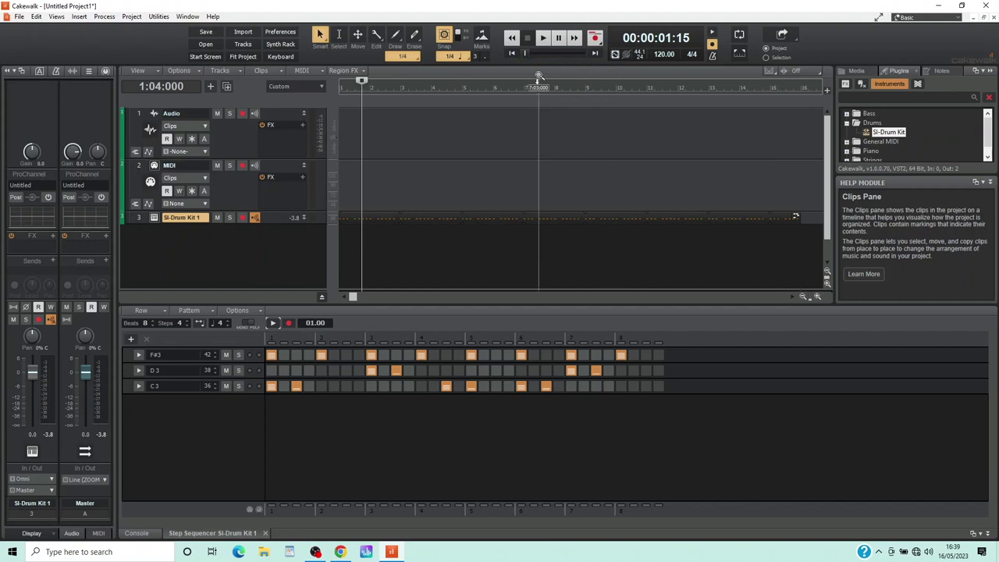
- Play the project from its start to listen to the repeated drum pattern, and stop playback
{"action": "left_click", "coordinate": [511, 53]}
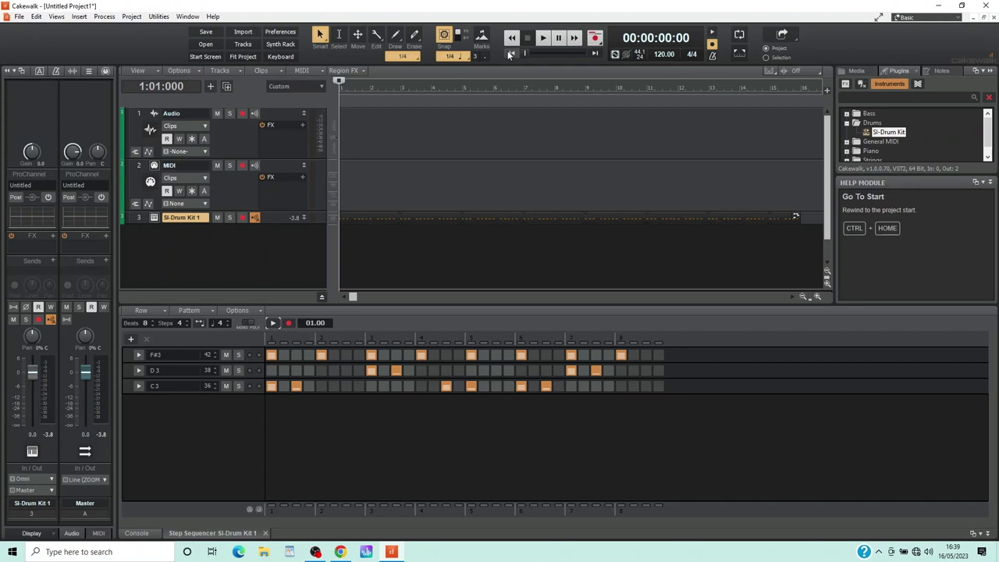
{"action": "left_click", "coordinate": [543, 37]}
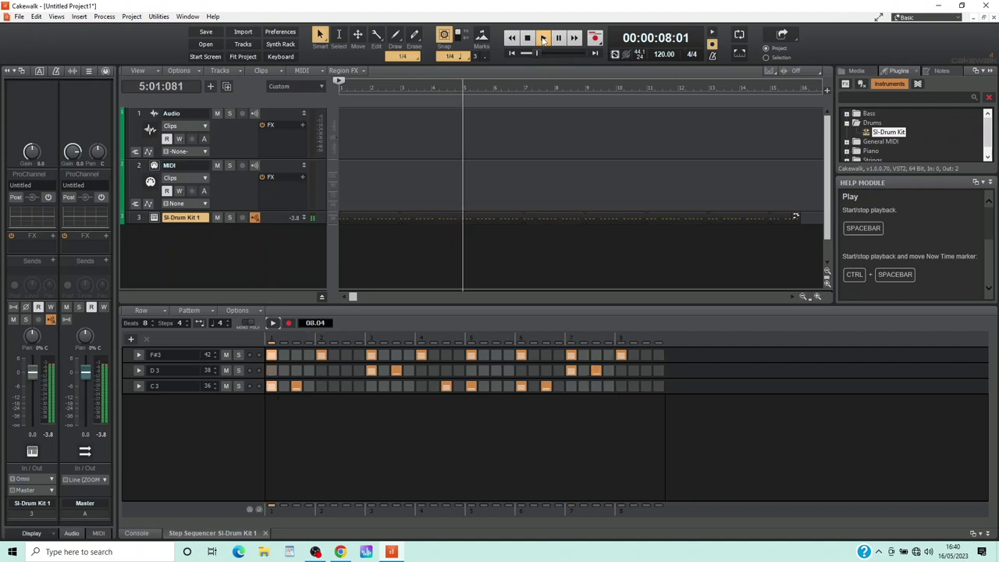
{"action": "left_click", "coordinate": [543, 39]}
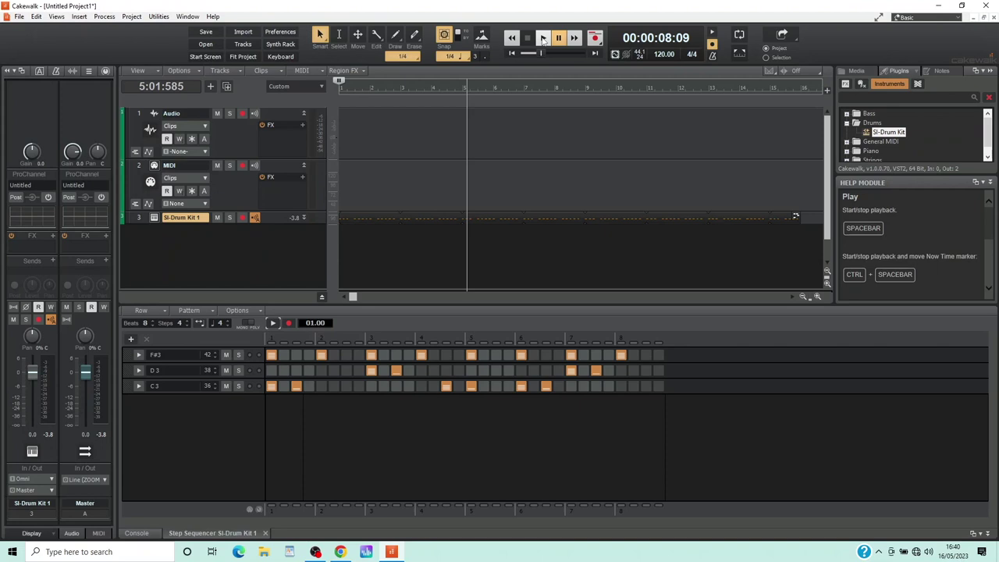
{"action": "left_click", "coordinate": [544, 39]}
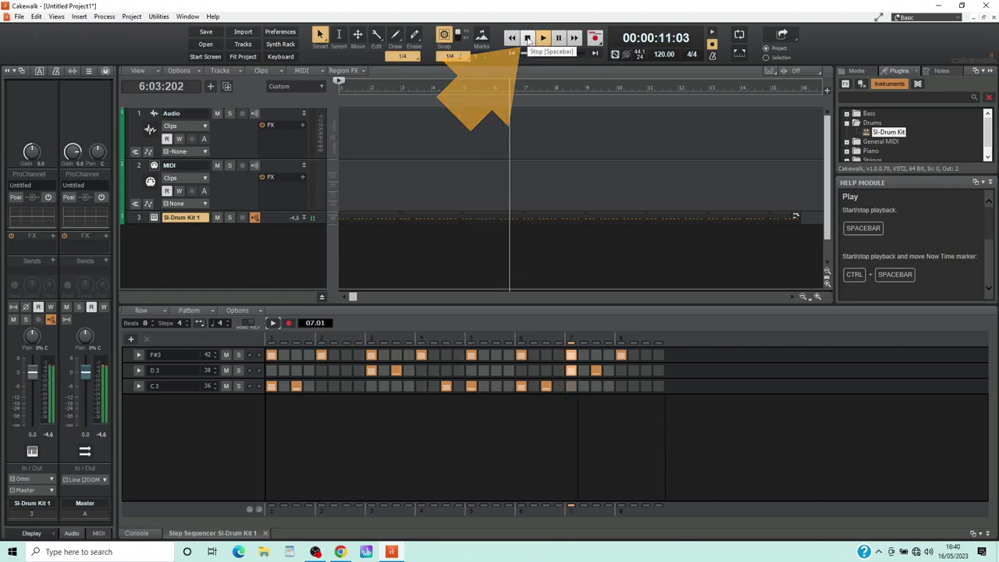
{"action": "left_click", "coordinate": [527, 39]}
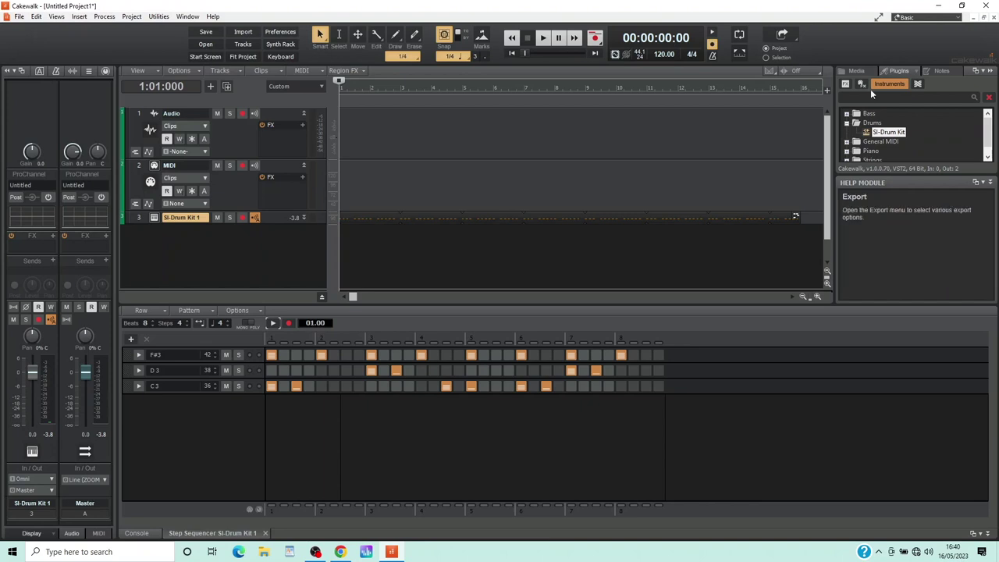
- Collapse the help module and add the SI-Bass Guitar instrument as a simple instrument track
{"action": "left_click", "coordinate": [990, 184]}
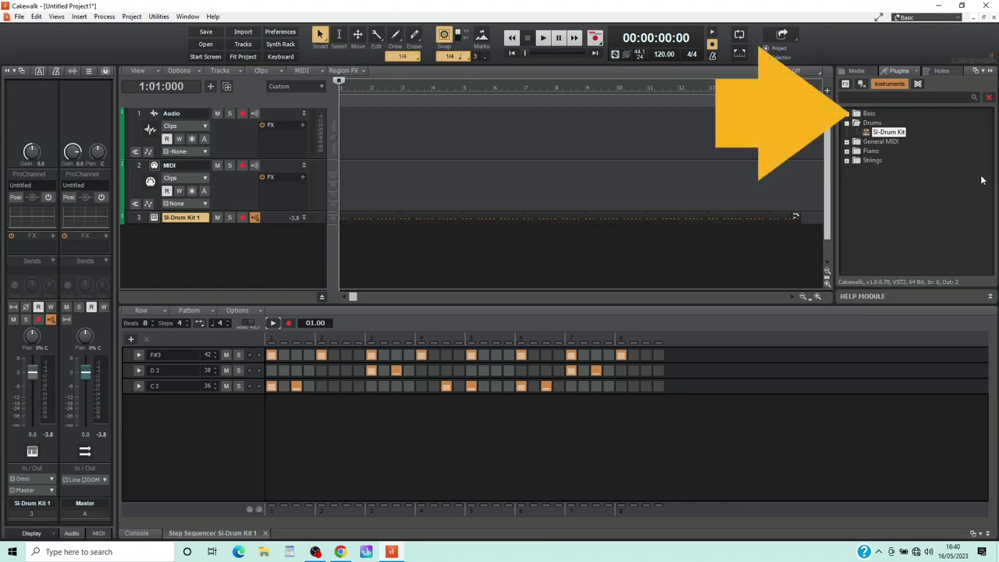
{"action": "double_click", "coordinate": [870, 114]}
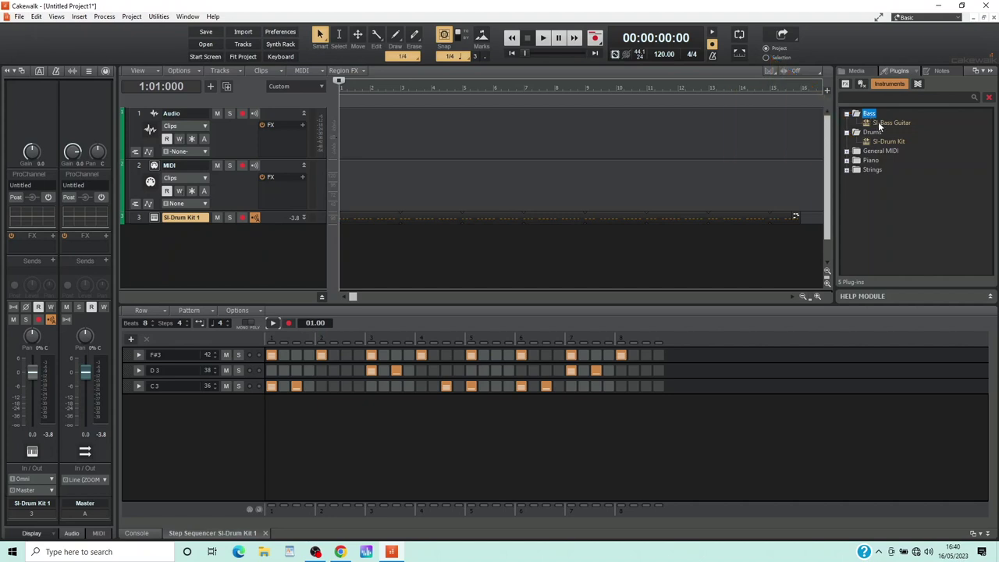
{"action": "double_click", "coordinate": [880, 123]}
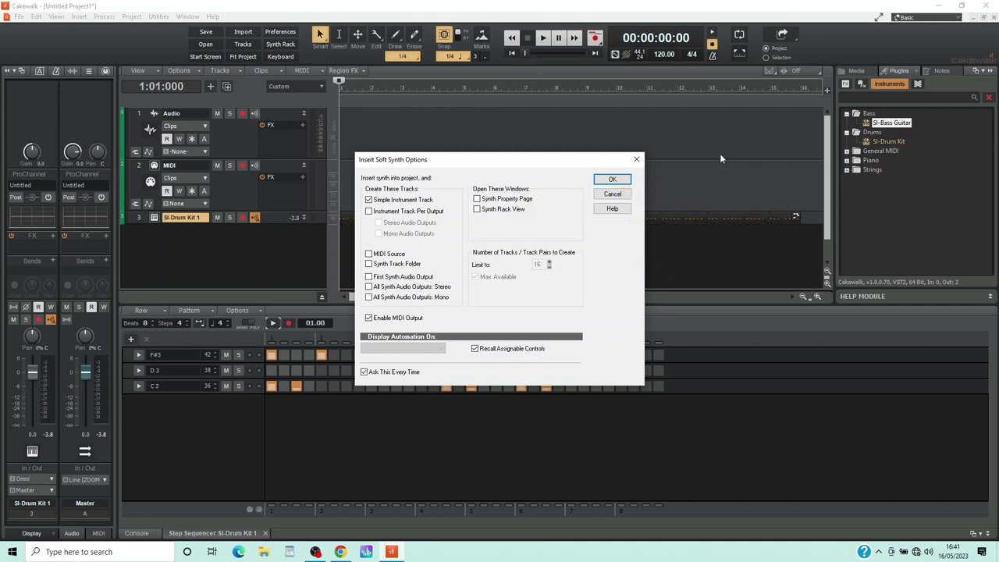
{"action": "left_click", "coordinate": [612, 179]}
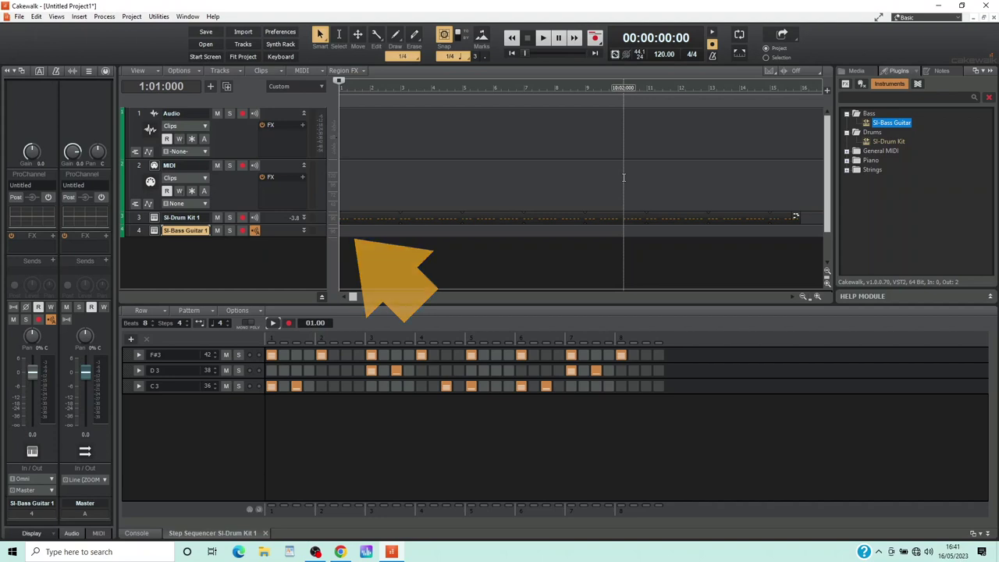
- Open the Piano Roll view for the SI-Bass Guitar 1 track at the low octaves
{"action": "right_click", "coordinate": [341, 231]}
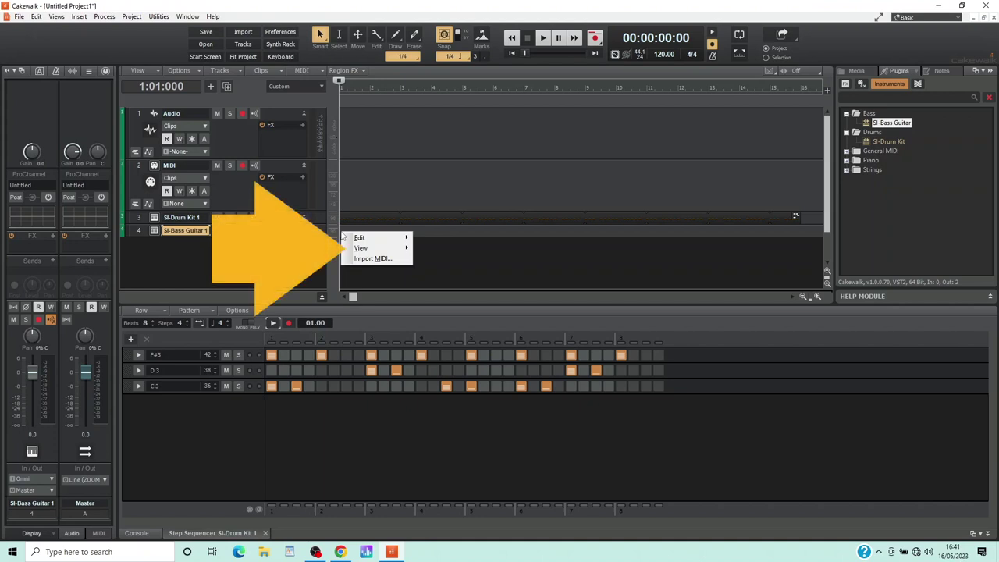
{"action": "mouse_move", "coordinate": [354, 250]}
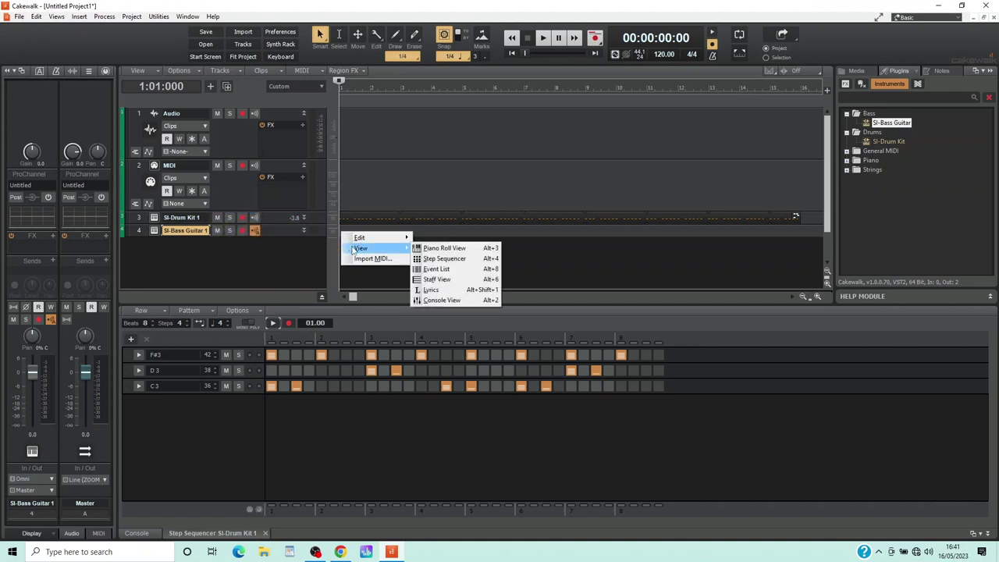
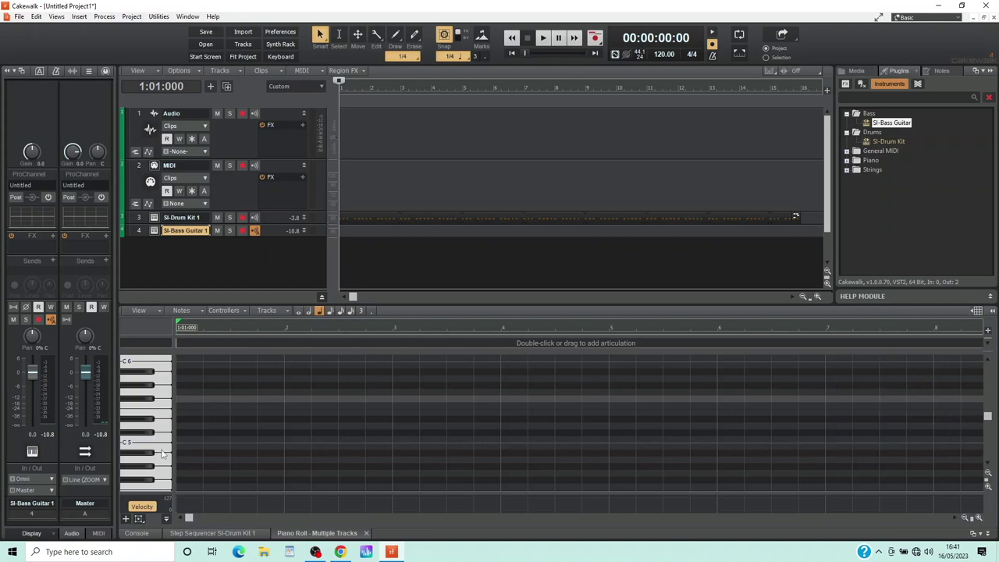
{"action": "left_click_drag", "start_coordinate": [987, 417], "coordinate": [987, 448]}
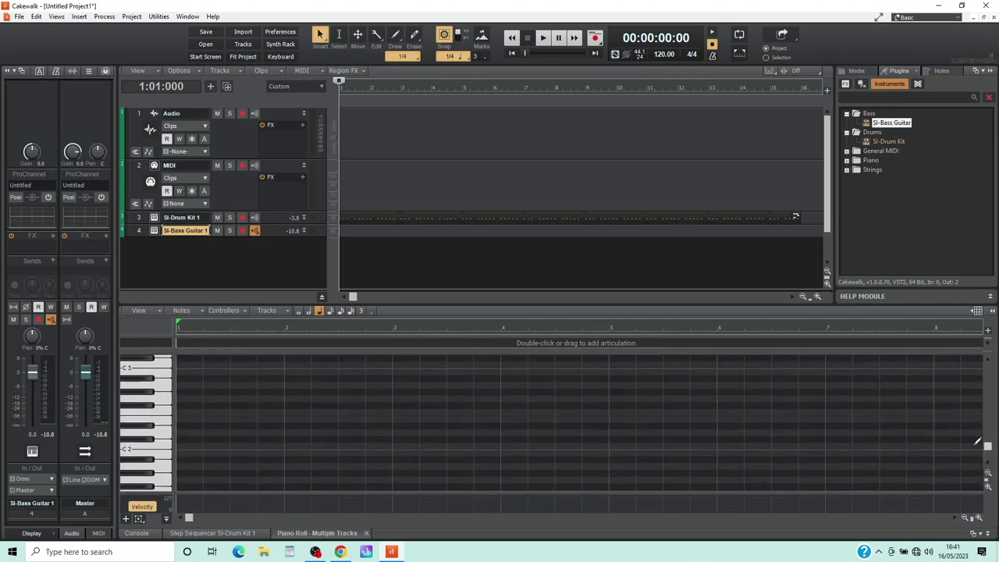
- Audition several bass notes around C3 on the piano-roll keyboard, including E3
{"action": "left_click", "coordinate": [160, 410]}
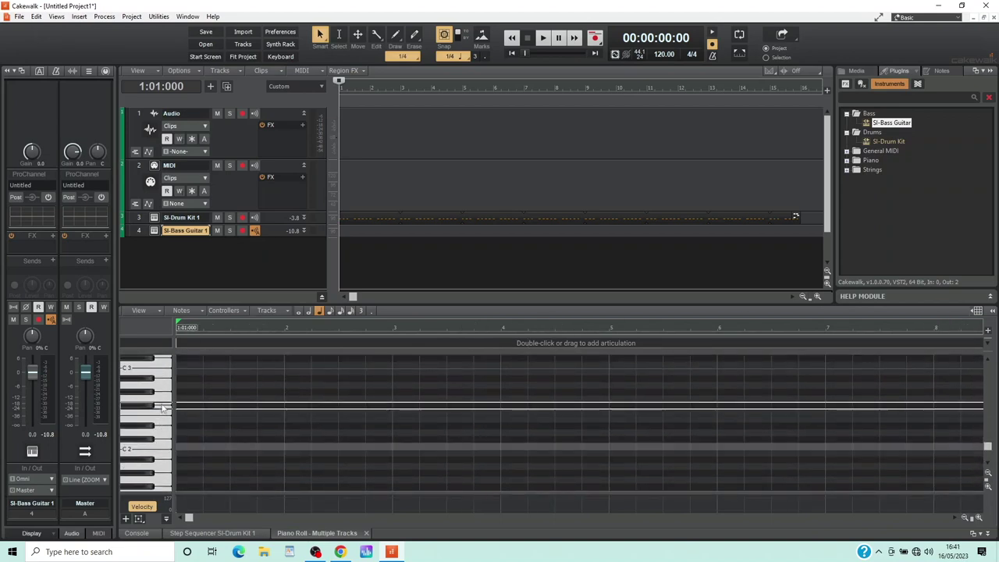
{"action": "left_click", "coordinate": [160, 368]}
{"action": "left_click", "coordinate": [160, 379]}
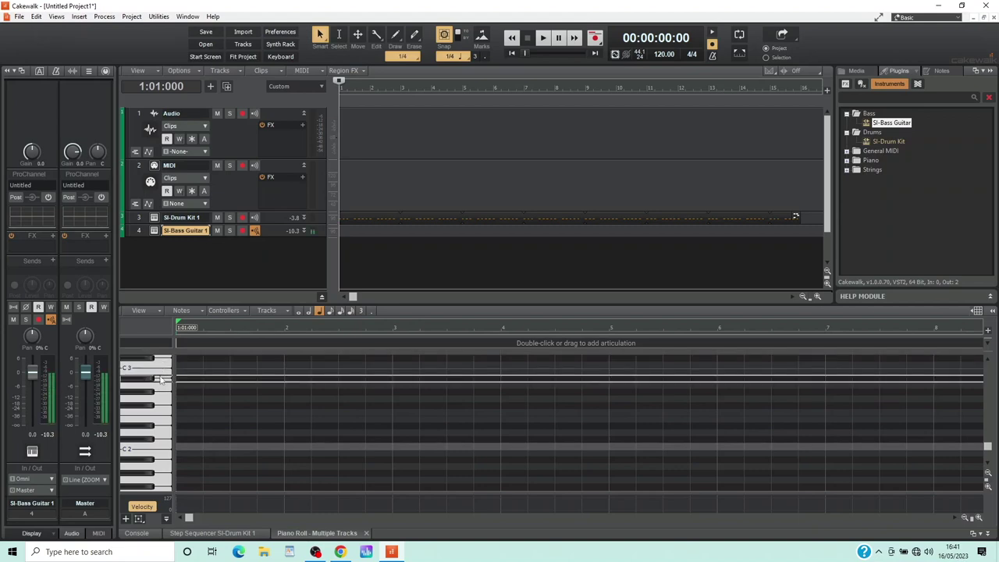
{"action": "left_click", "coordinate": [160, 389]}
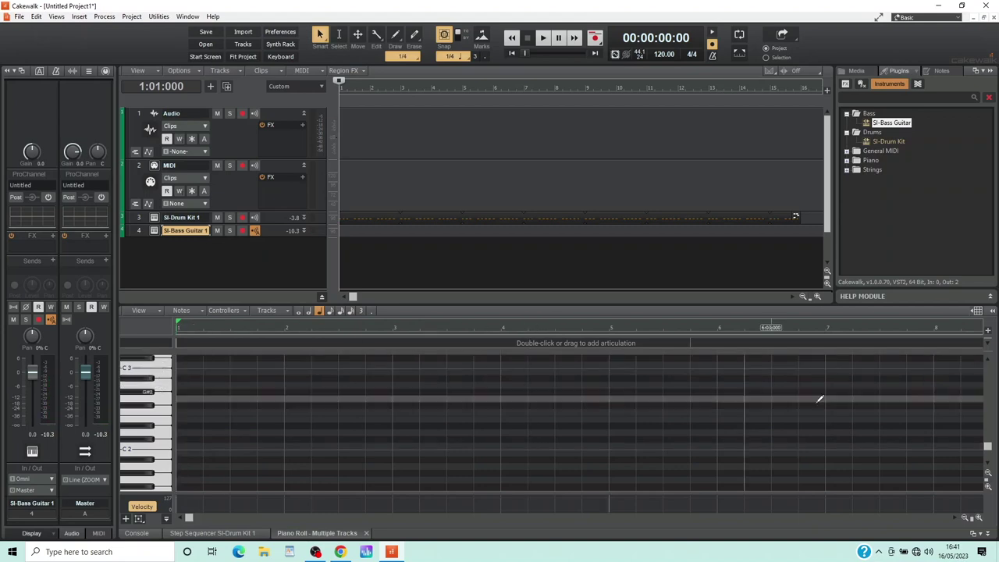
{"action": "left_click_drag", "start_coordinate": [987, 446], "coordinate": [987, 438]}
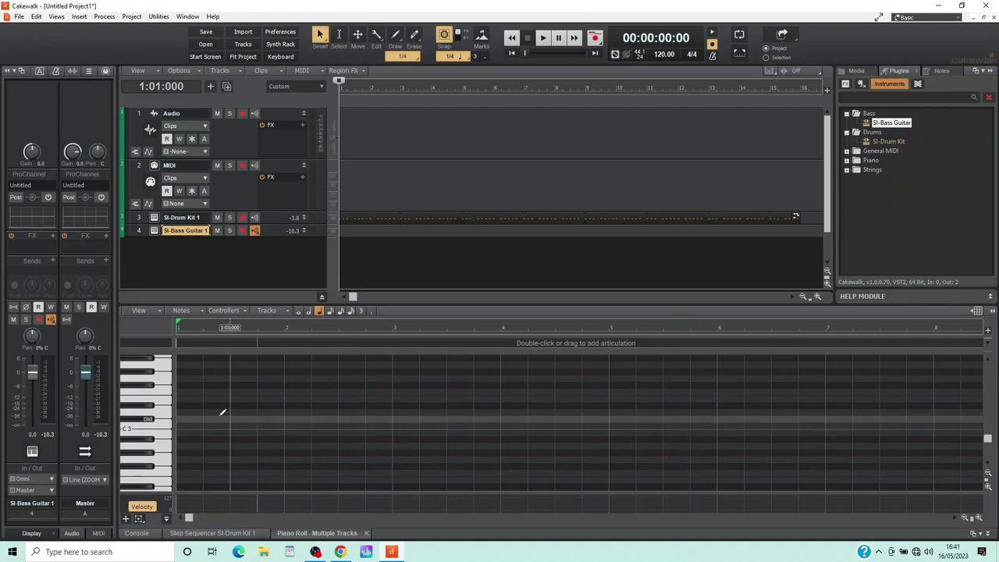
{"action": "left_click", "coordinate": [165, 399]}
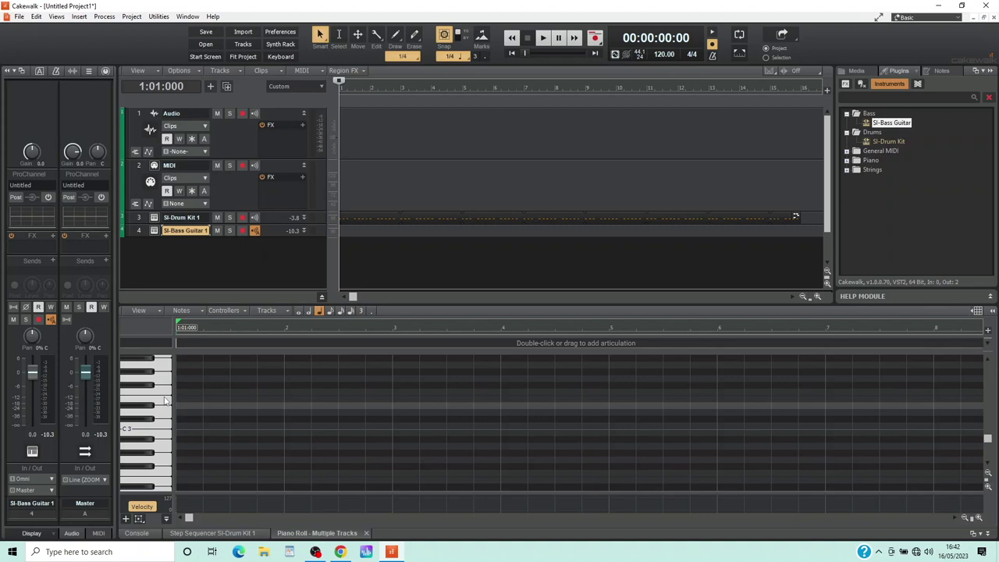
- Draw an E3 note about half a beat long on beat 2 of measure 1 and move it to the measure's start
{"action": "left_click", "coordinate": [207, 398]}
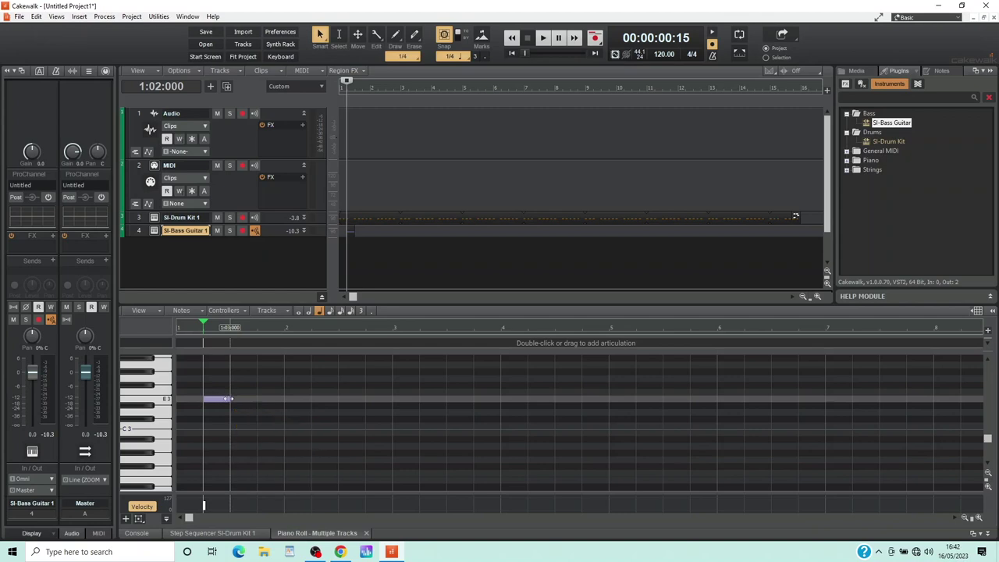
{"action": "mouse_move", "coordinate": [229, 399]}
{"action": "left_mouse_down"}
{"action": "mouse_move", "coordinate": [248, 400]}
{"action": "mouse_move", "coordinate": [217, 405]}
{"action": "left_mouse_up"}
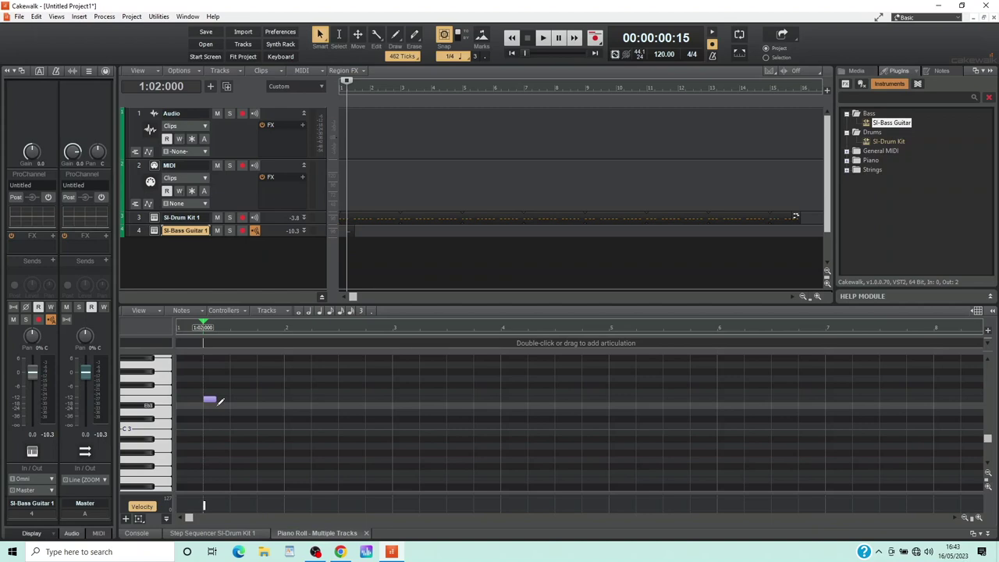
{"action": "left_click", "coordinate": [211, 399]}
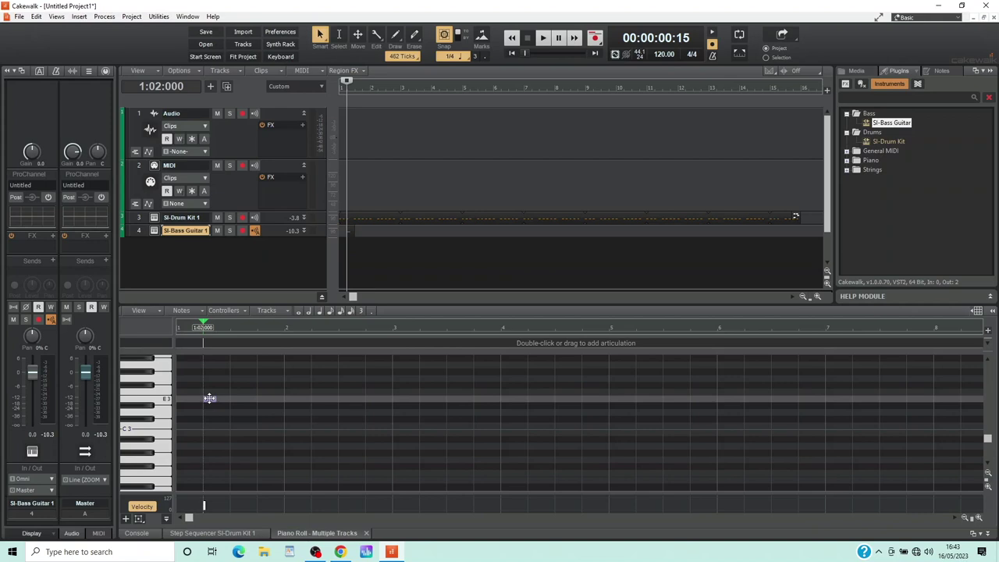
{"action": "left_click_drag", "start_coordinate": [210, 399], "coordinate": [185, 395]}
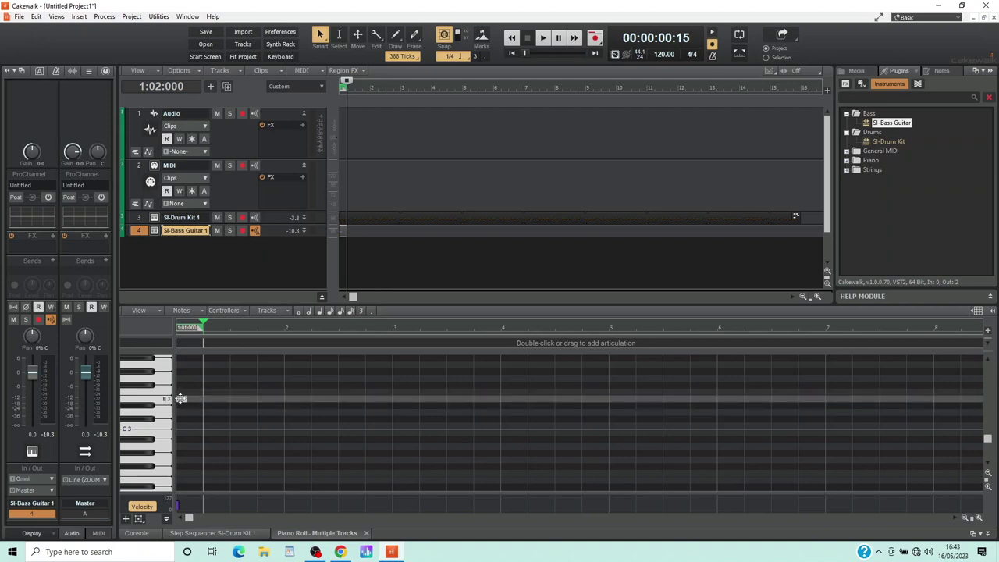
- Erase the E3 note and redraw it 388 ticks long at the start of measure 1
{"action": "mouse_move", "coordinate": [181, 398]}
{"action": "left_mouse_down"}
{"action": "mouse_move", "coordinate": [180, 386]}
{"action": "mouse_move", "coordinate": [180, 399]}
{"action": "left_mouse_up"}
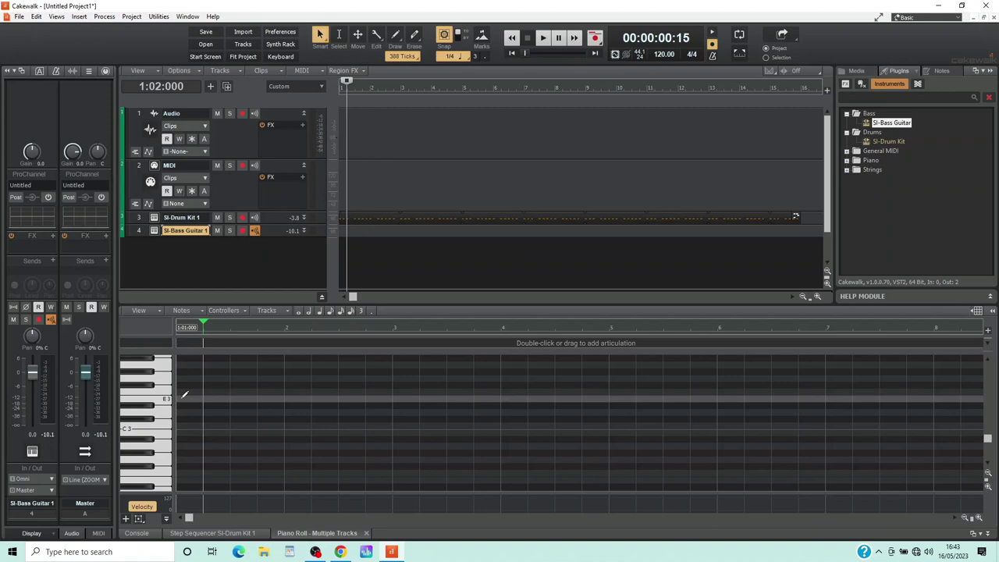
{"action": "left_click", "coordinate": [180, 397]}
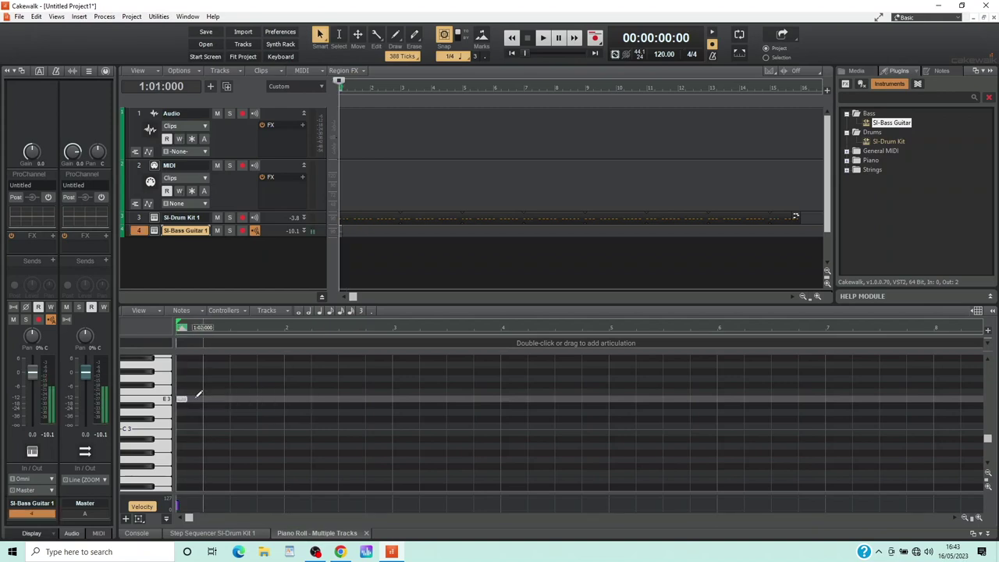
- Add 388-tick E3 notes on every remaining beat of measures 1 through 4
{"action": "left_click", "coordinate": [208, 398]}
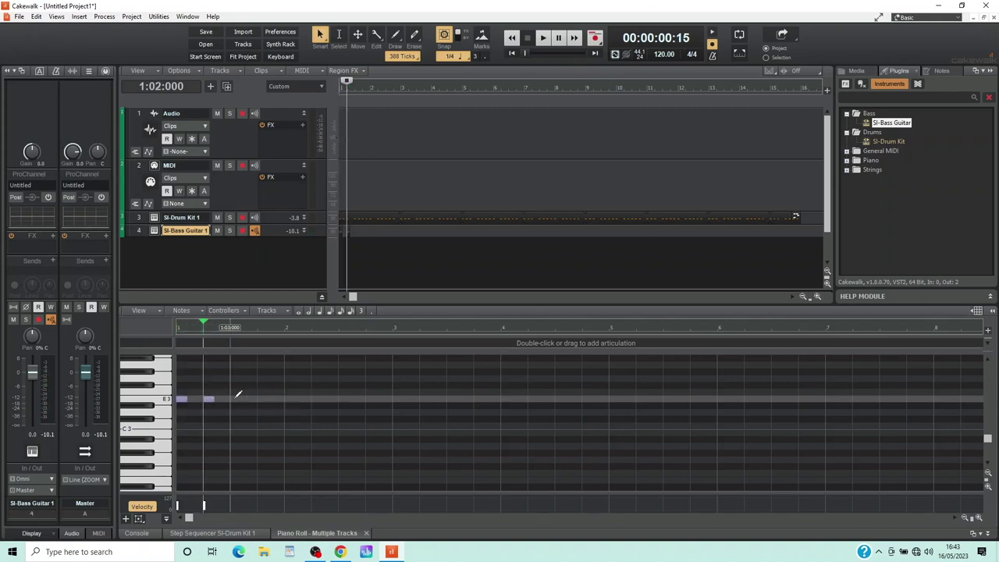
{"action": "left_click", "coordinate": [236, 397]}
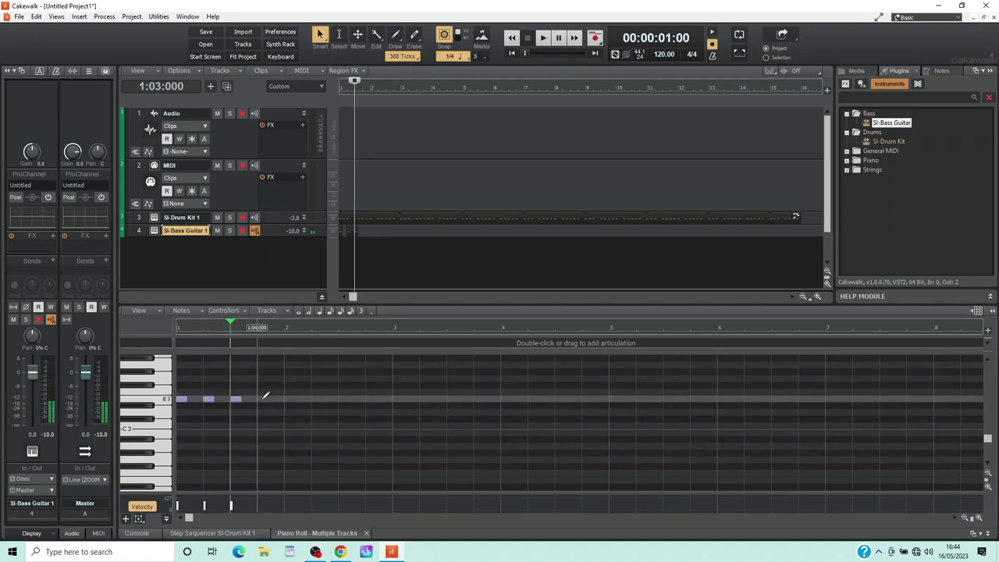
{"action": "left_click", "coordinate": [289, 398]}
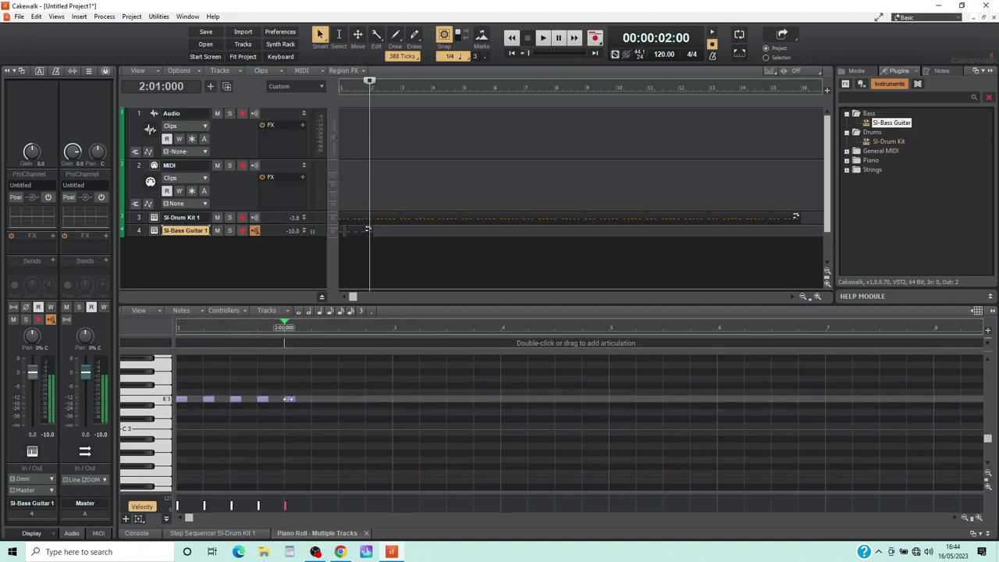
{"action": "left_click", "coordinate": [319, 399]}
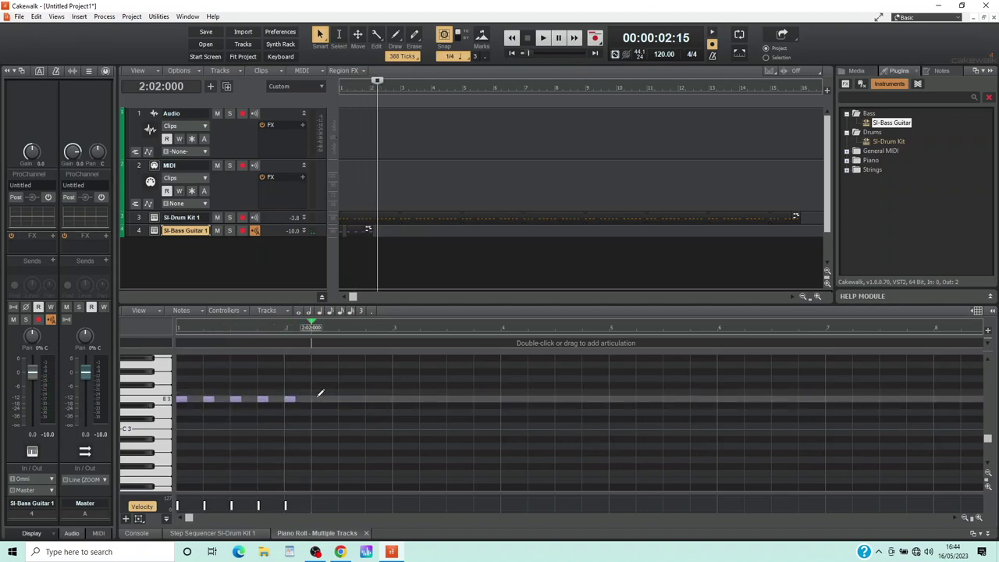
{"action": "left_click", "coordinate": [343, 398]}
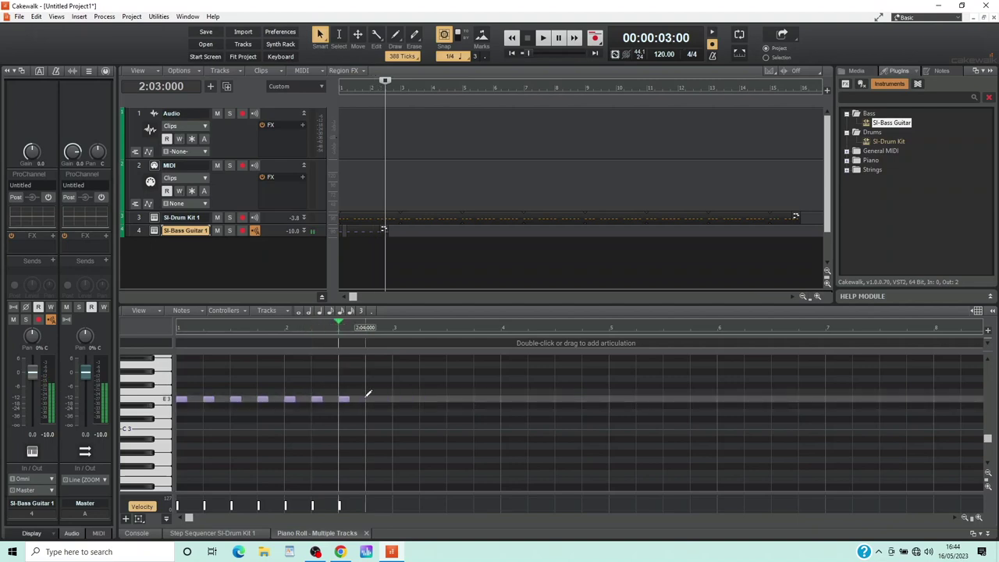
{"action": "left_click", "coordinate": [372, 398]}
{"action": "left_click", "coordinate": [398, 398]}
{"action": "left_click", "coordinate": [428, 398]}
{"action": "left_click", "coordinate": [453, 398]}
{"action": "left_click", "coordinate": [479, 398]}
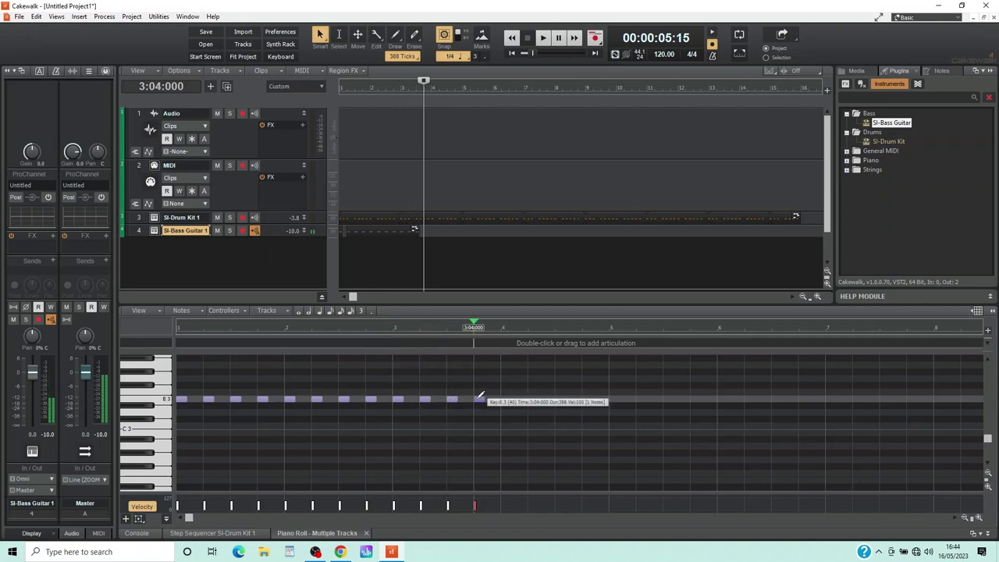
{"action": "left_click", "coordinate": [506, 398]}
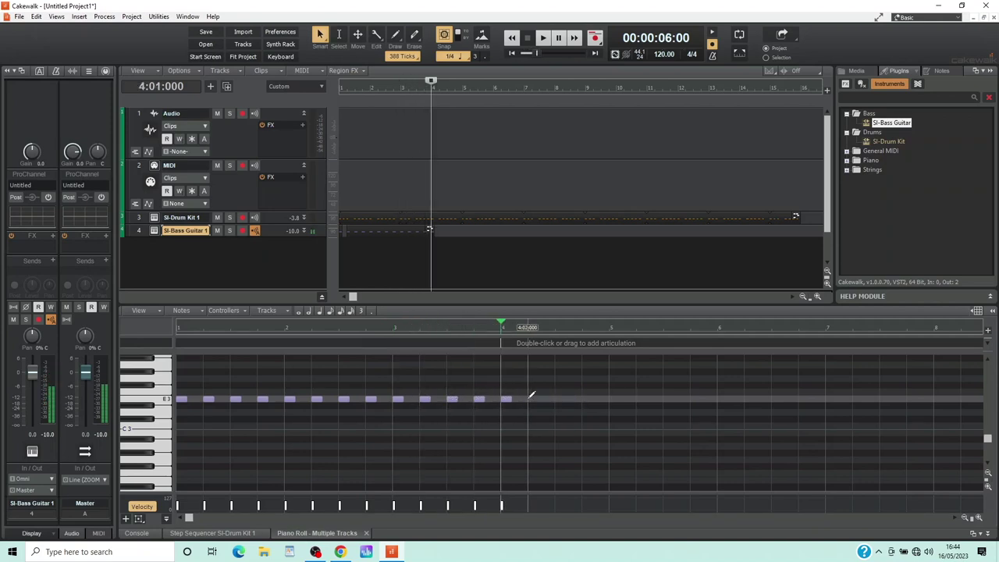
{"action": "left_click", "coordinate": [534, 398]}
{"action": "left_click", "coordinate": [560, 398]}
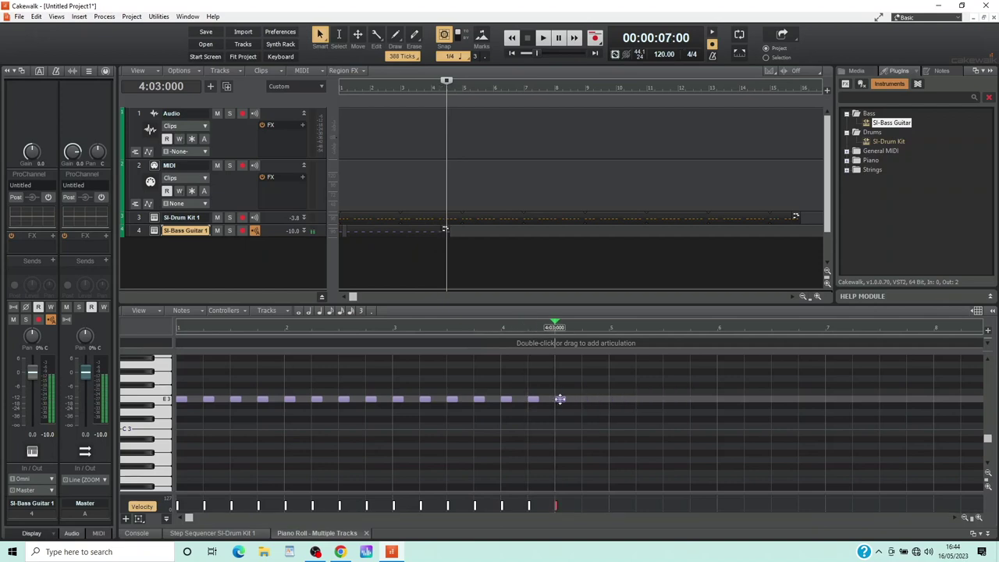
{"action": "left_click", "coordinate": [586, 399]}
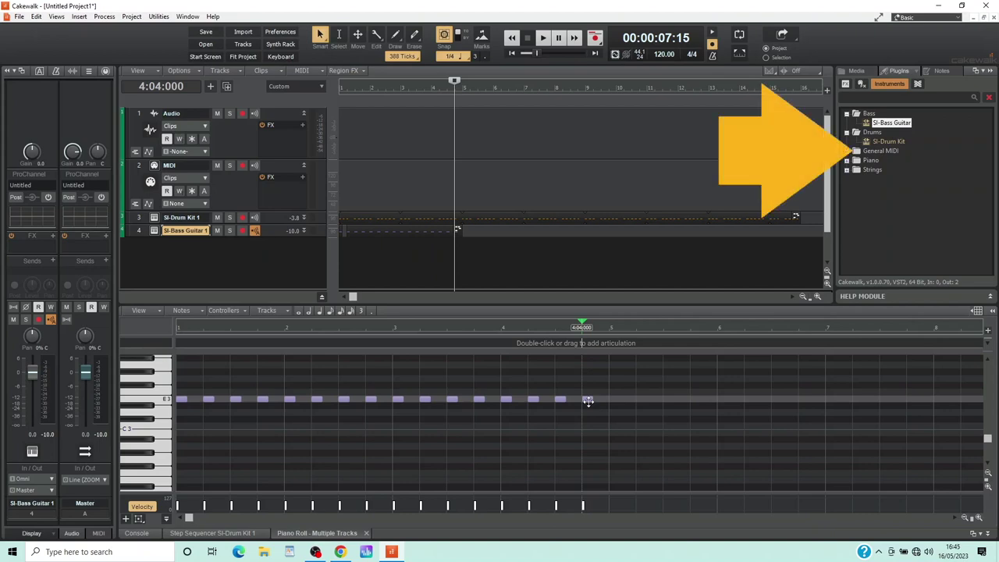
- Insert the General MIDI synth Cakewalk TTS-1 as a simple instrument track
{"action": "double_click", "coordinate": [858, 152]}
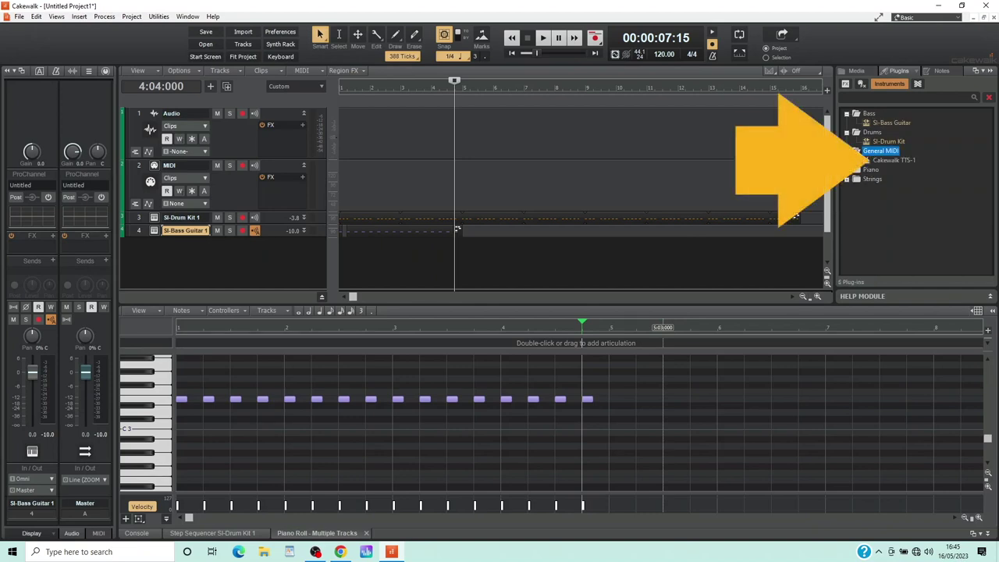
{"action": "double_click", "coordinate": [893, 161]}
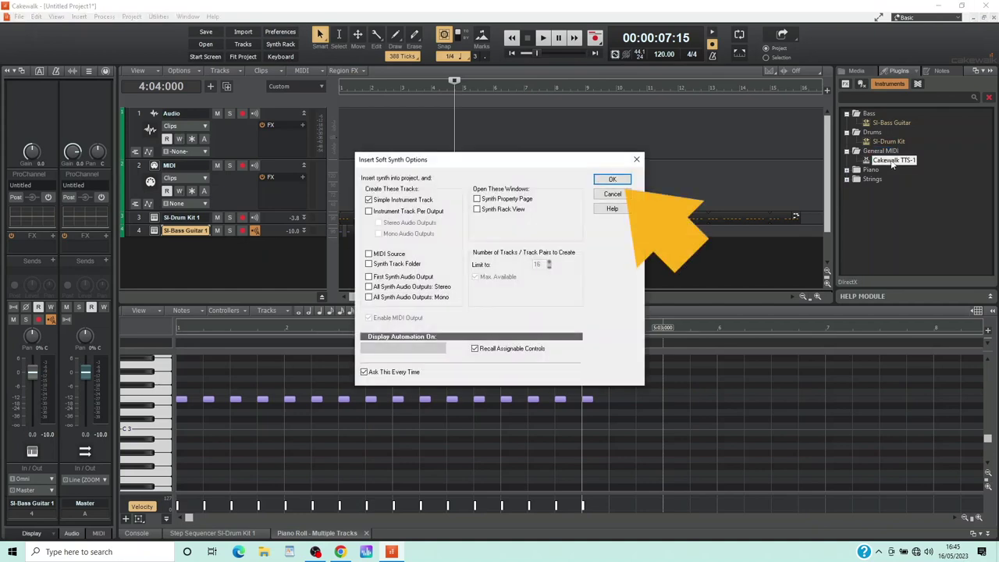
{"action": "left_click", "coordinate": [613, 179]}
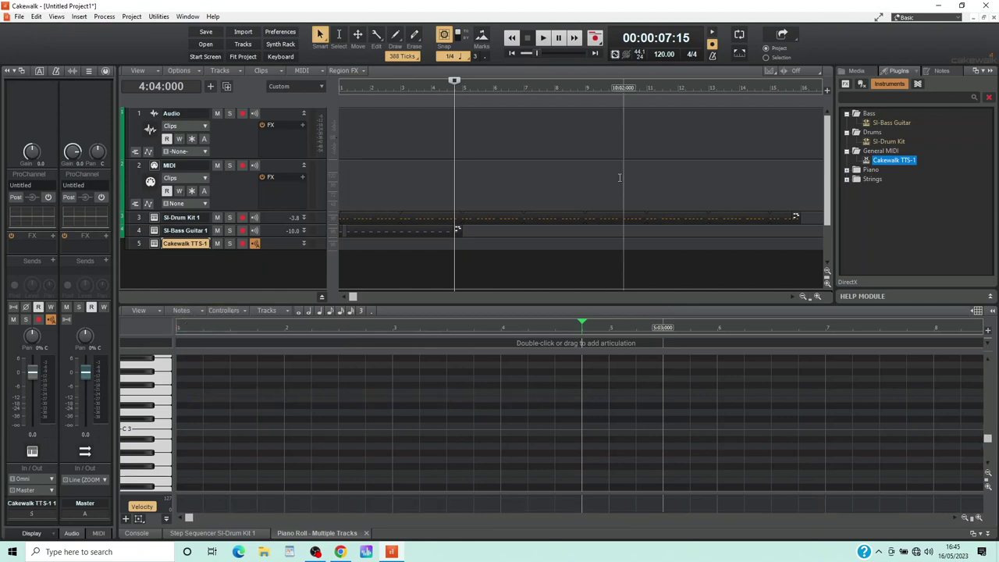
- Set channel 1 of the Cakewalk TTS-1 synth to the Synth Pad preset 091 000 Polysynth and close the synth's window
{"action": "left_click", "coordinate": [155, 244]}
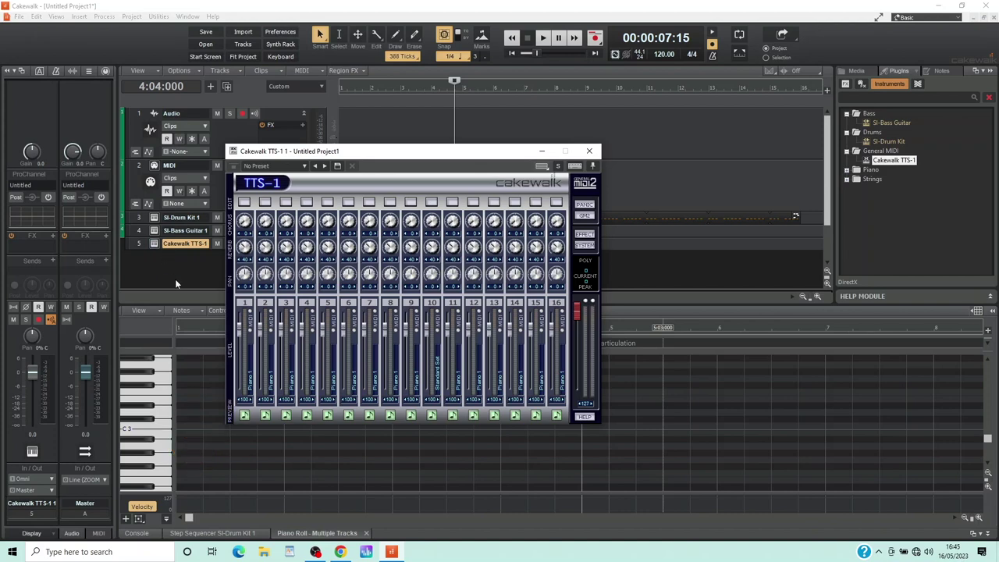
{"action": "left_click", "coordinate": [250, 381]}
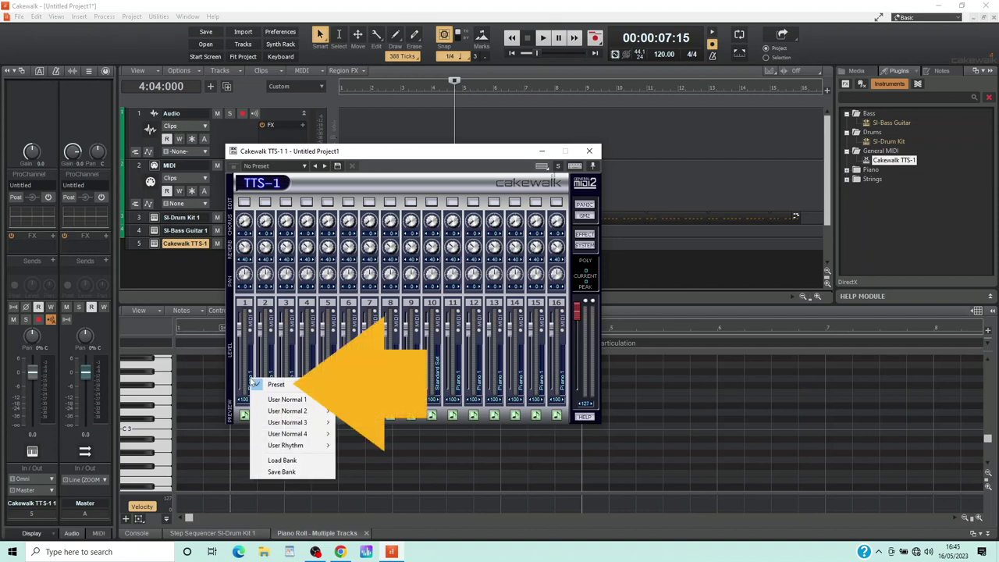
{"action": "mouse_move", "coordinate": [272, 386]}
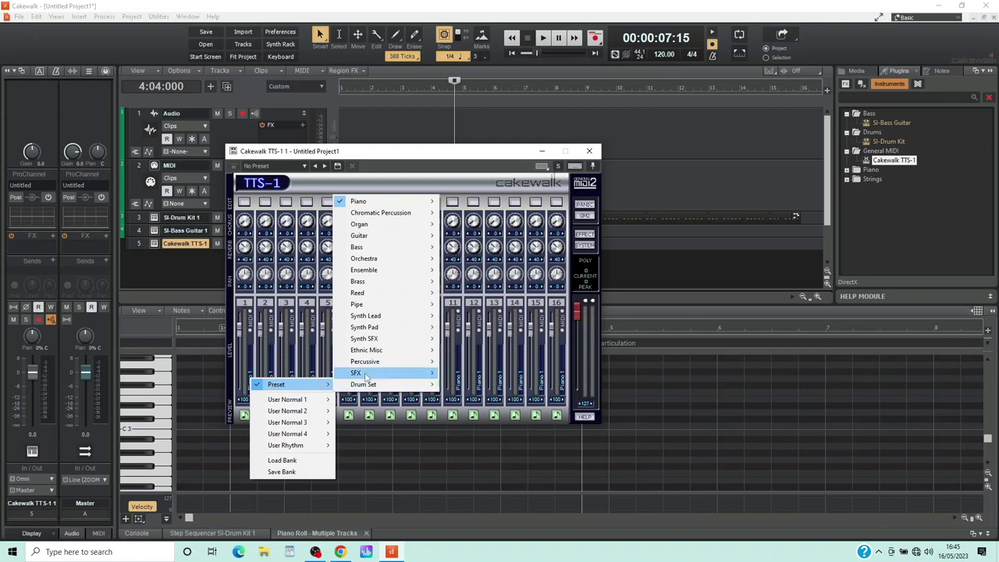
{"action": "mouse_move", "coordinate": [391, 328]}
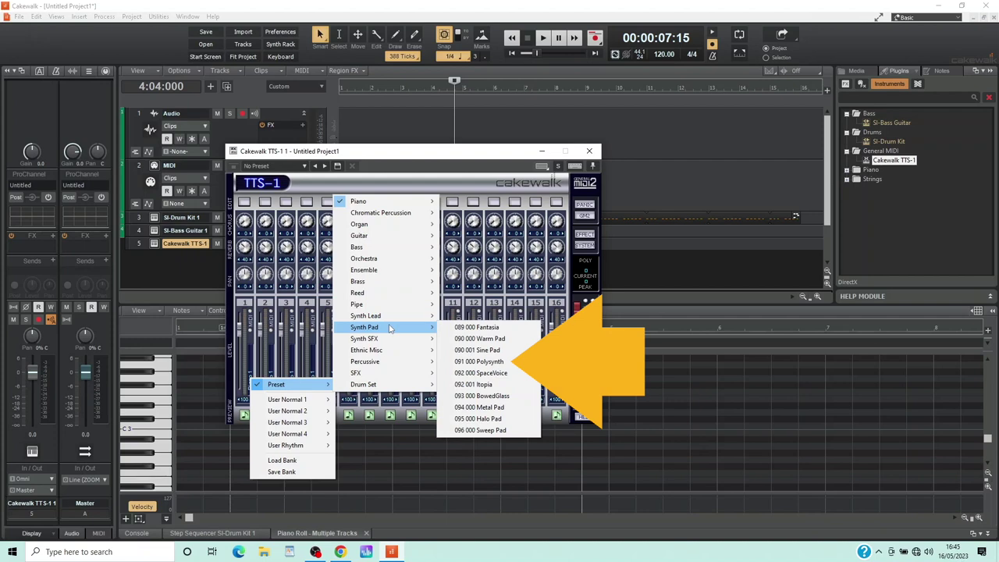
{"action": "left_click", "coordinate": [474, 361]}
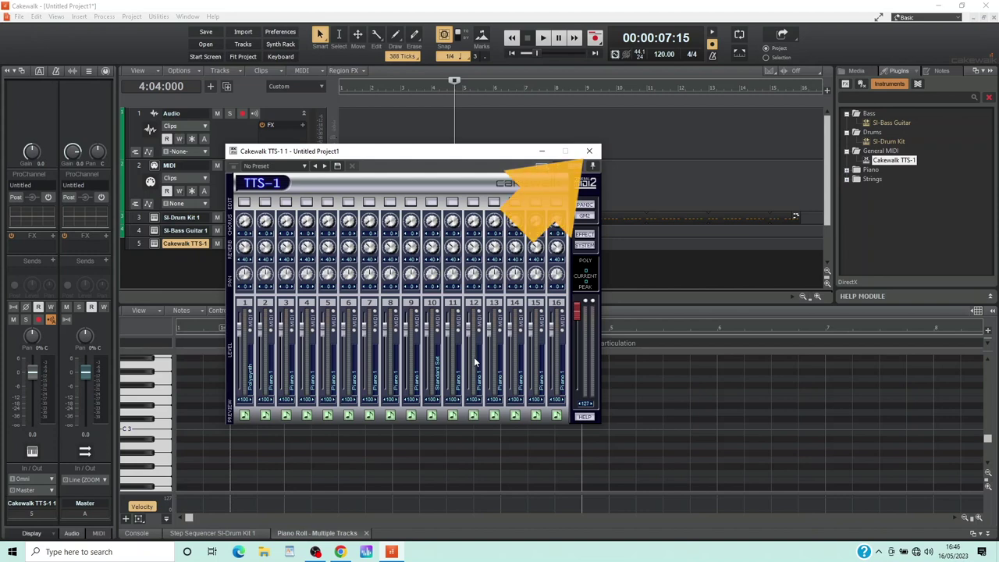
{"action": "left_click", "coordinate": [587, 150]}
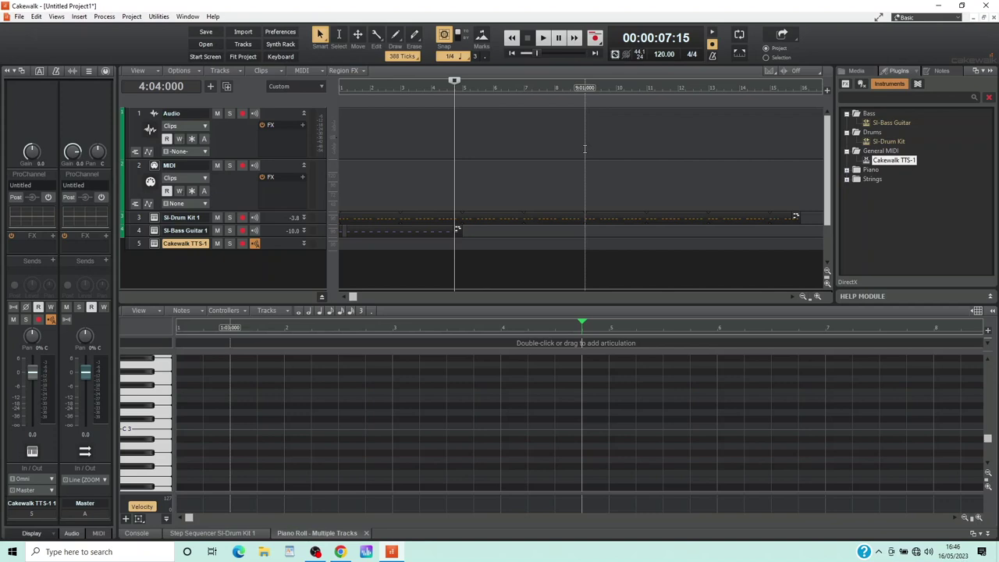
- In the preferences, make sure KOMPLETE KONTROL M32 MIDI is enabled as a MIDI input device and accept the settings
{"action": "left_click", "coordinate": [39, 16]}
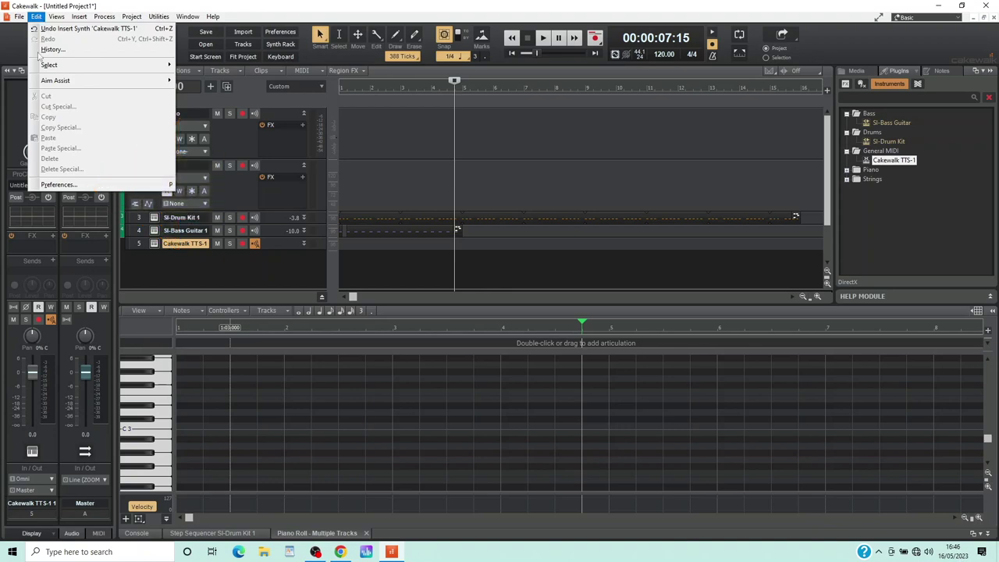
{"action": "left_click", "coordinate": [52, 183]}
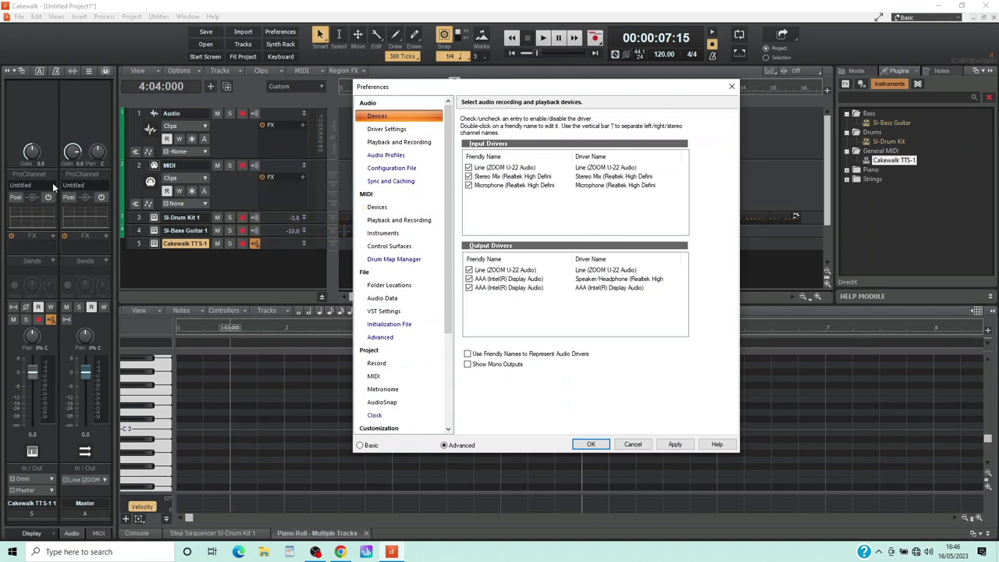
{"action": "left_click", "coordinate": [378, 208]}
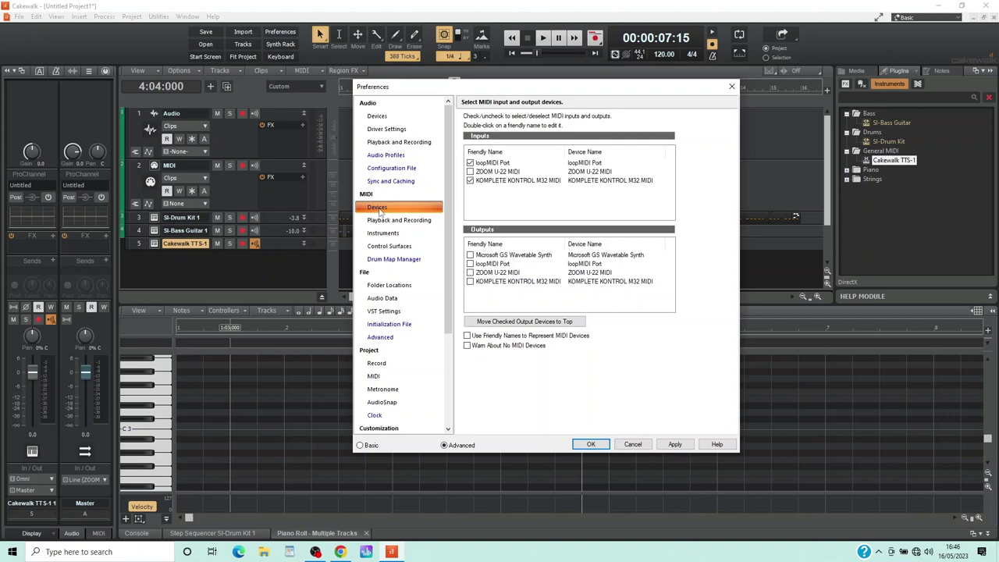
{"action": "left_click", "coordinate": [469, 181]}
{"action": "left_click", "coordinate": [590, 444]}
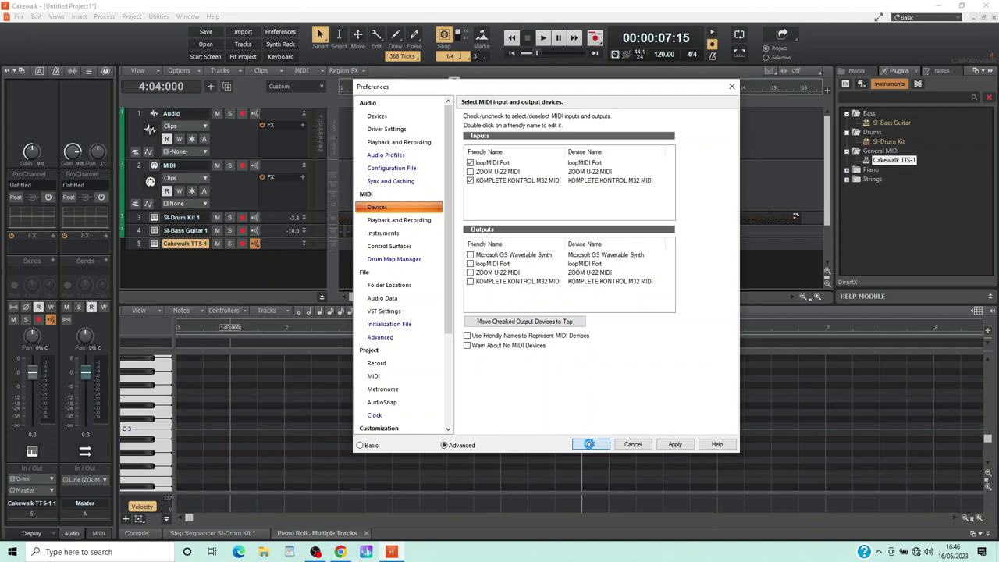
- Set the metronome's record count-in to 1 measure and accept the settings
{"action": "right_click", "coordinate": [713, 58]}
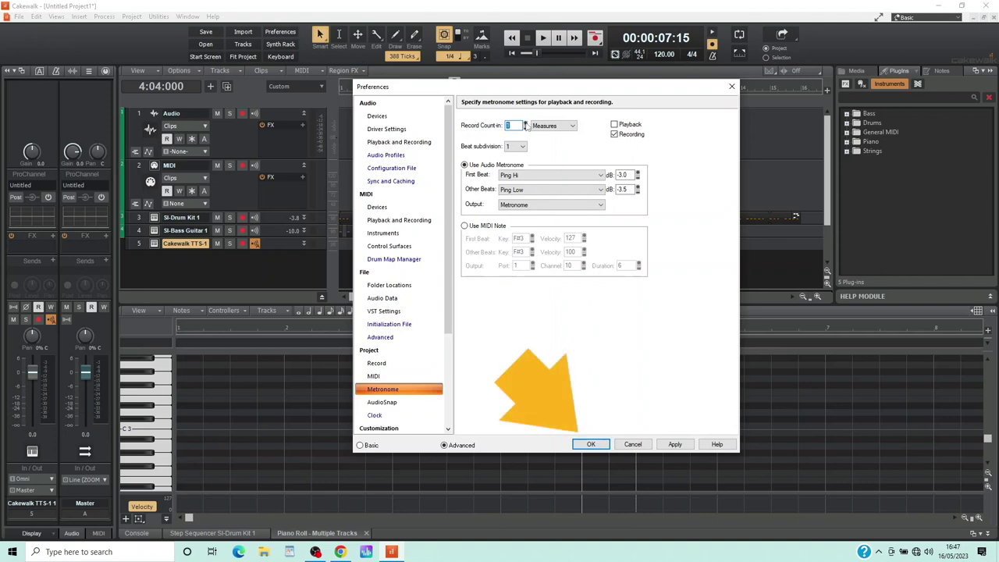
{"action": "left_click", "coordinate": [591, 443]}
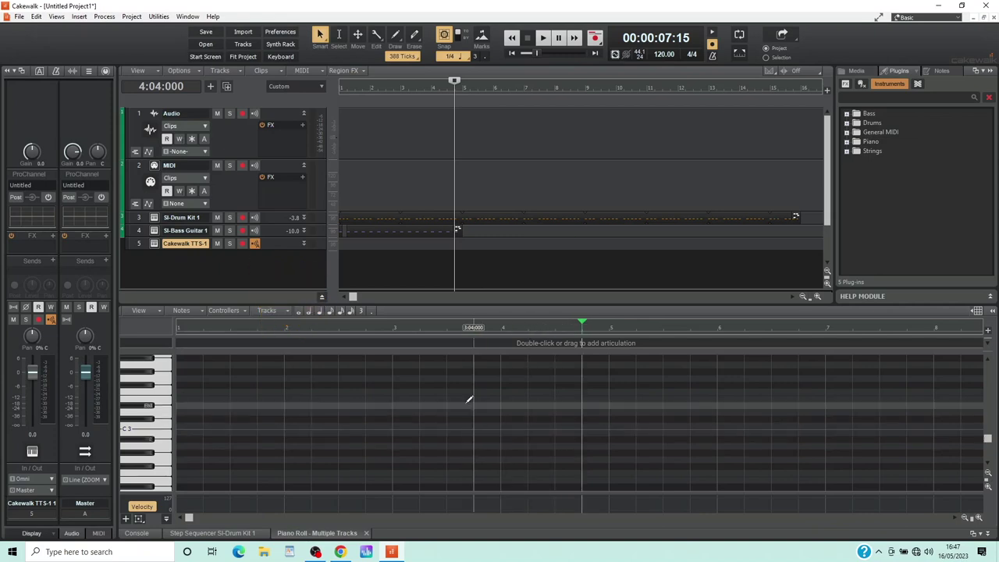
- Arm the Cakewalk TTS-1 track and record a four-measure chord part from the start of the project
{"action": "left_click", "coordinate": [241, 243]}
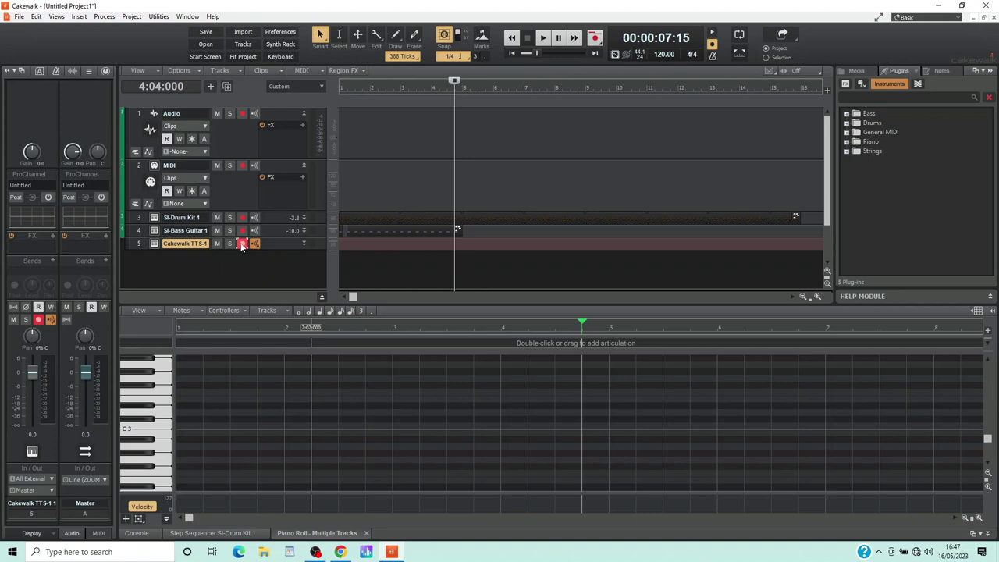
{"action": "left_click", "coordinate": [242, 244]}
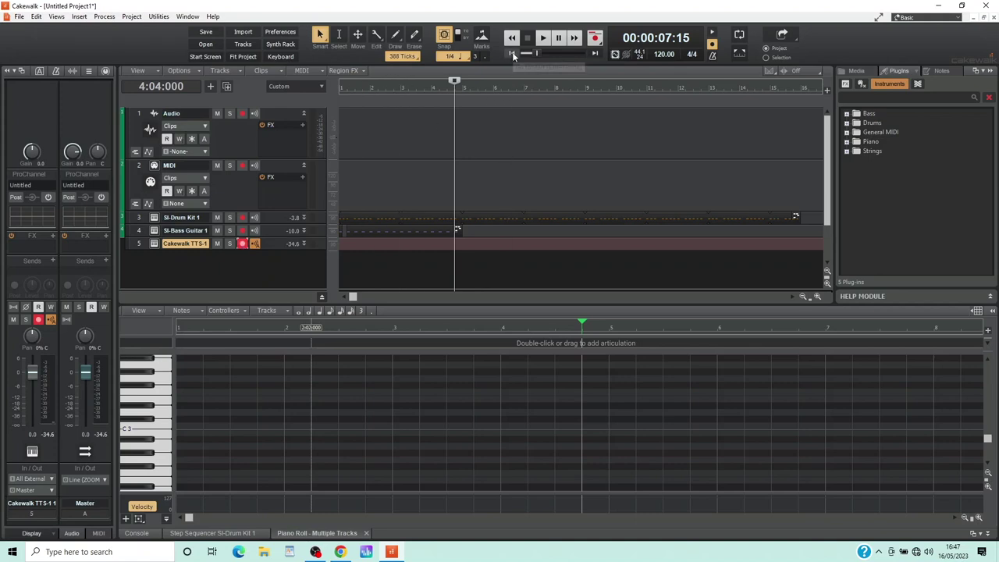
{"action": "left_click", "coordinate": [512, 53]}
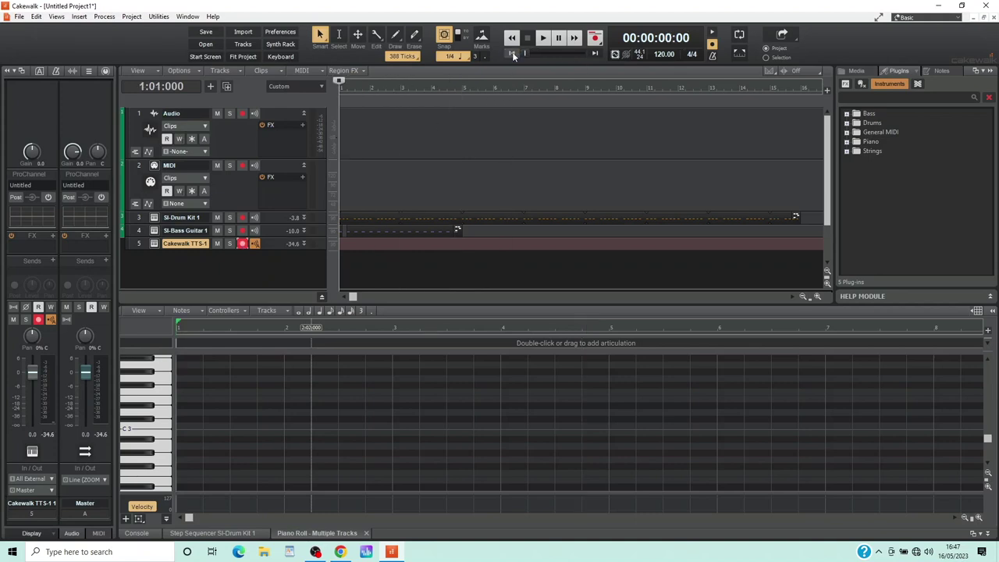
{"action": "left_click", "coordinate": [595, 37]}
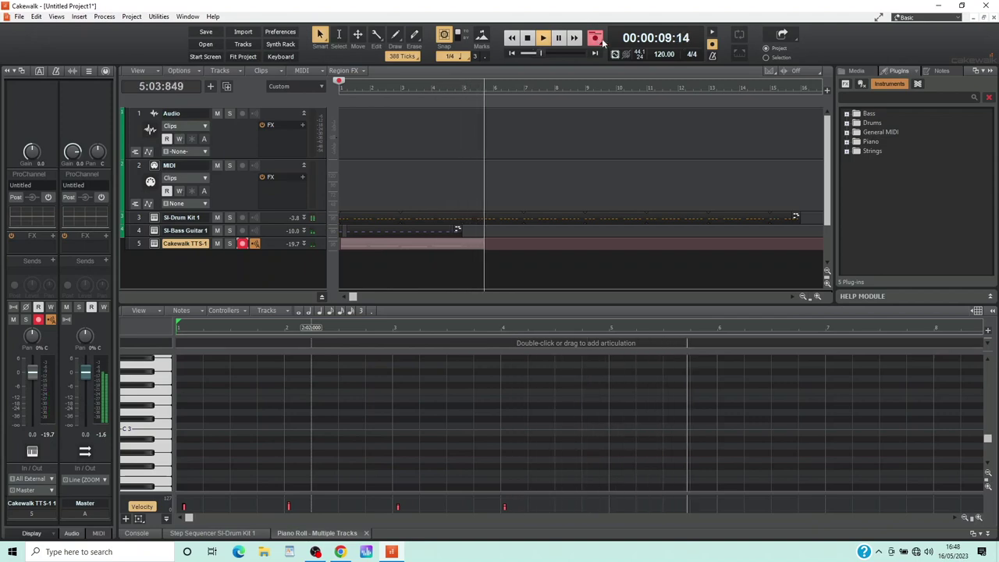
{"action": "left_click", "coordinate": [528, 38]}
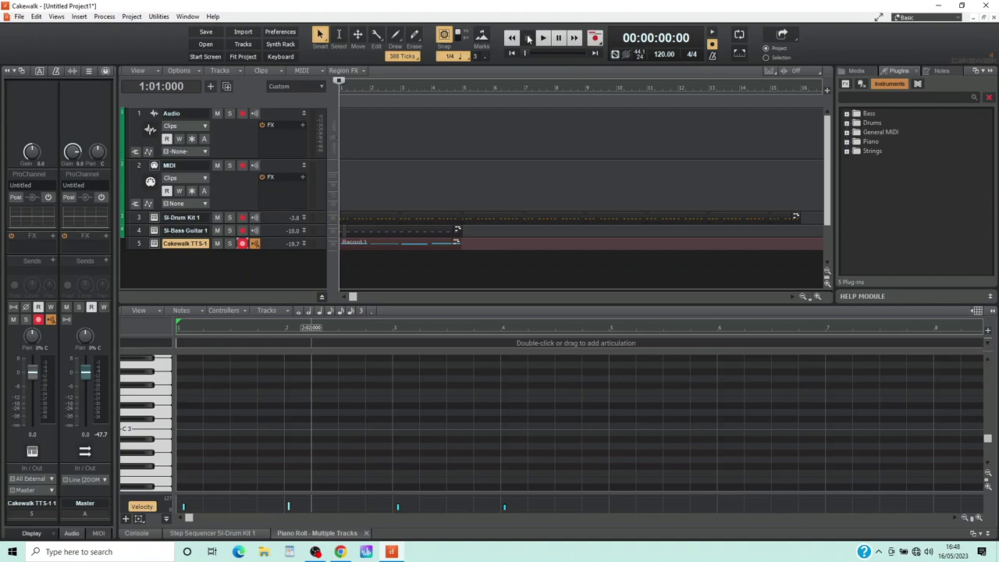
- Show the recorded Cakewalk TTS-1 notes in the Piano Roll and move each chord's notes to the starts of measures 1 through 4
{"action": "left_click", "coordinate": [391, 242]}
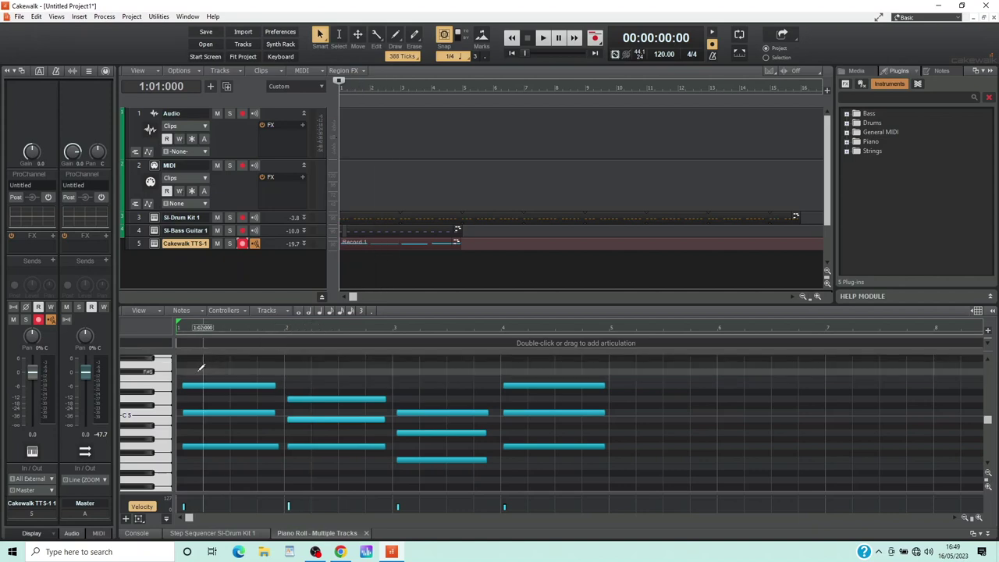
{"action": "left_click", "coordinate": [223, 387]}
{"action": "left_click_drag", "start_coordinate": [223, 387], "coordinate": [218, 413]}
{"action": "left_click_drag", "start_coordinate": [227, 446], "coordinate": [222, 447]}
{"action": "left_click_drag", "start_coordinate": [356, 400], "coordinate": [344, 446]}
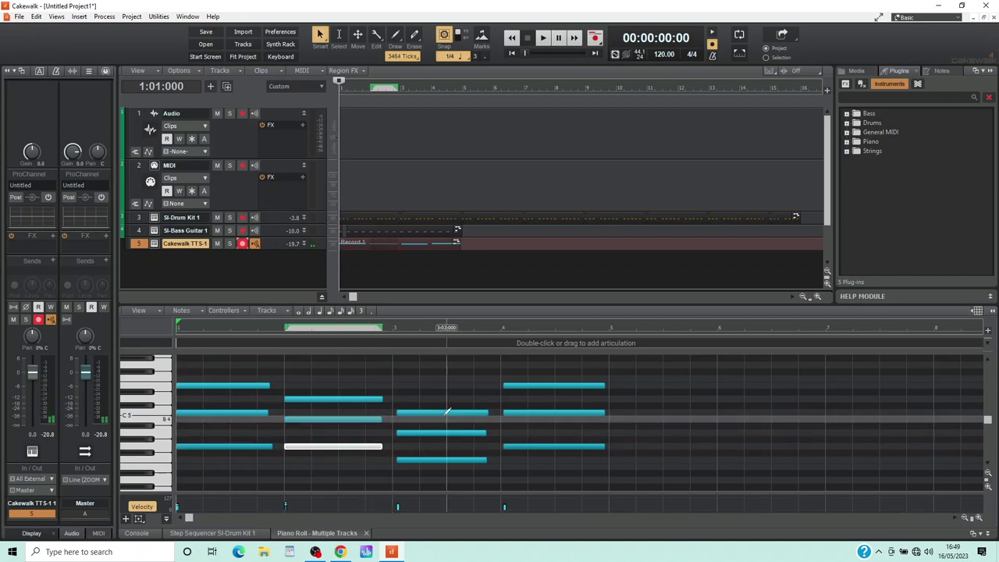
{"action": "mouse_move", "coordinate": [447, 412]}
{"action": "left_mouse_down"}
{"action": "mouse_move", "coordinate": [433, 434]}
{"action": "mouse_move", "coordinate": [437, 460]}
{"action": "left_mouse_up"}
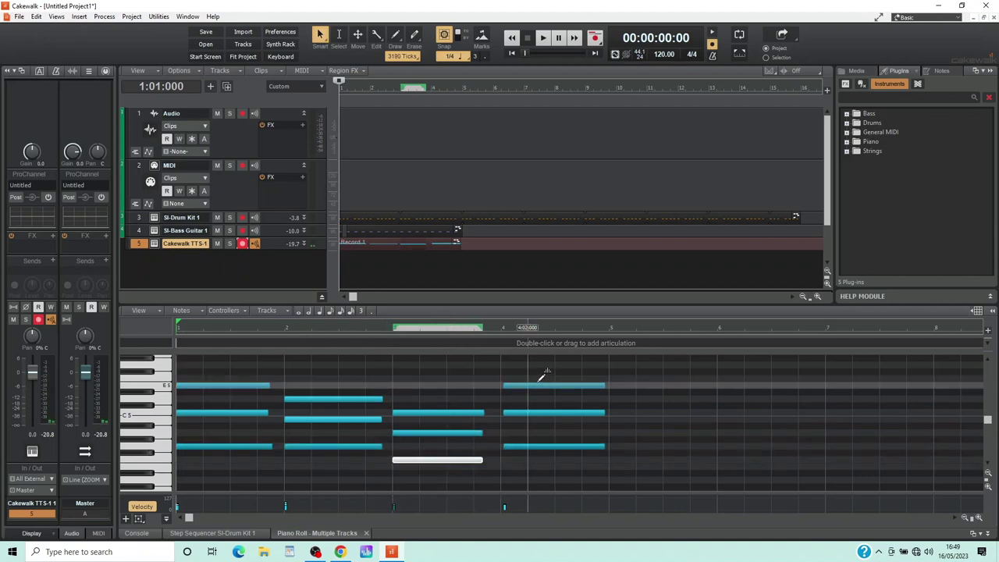
{"action": "left_click_drag", "start_coordinate": [542, 385], "coordinate": [540, 386]}
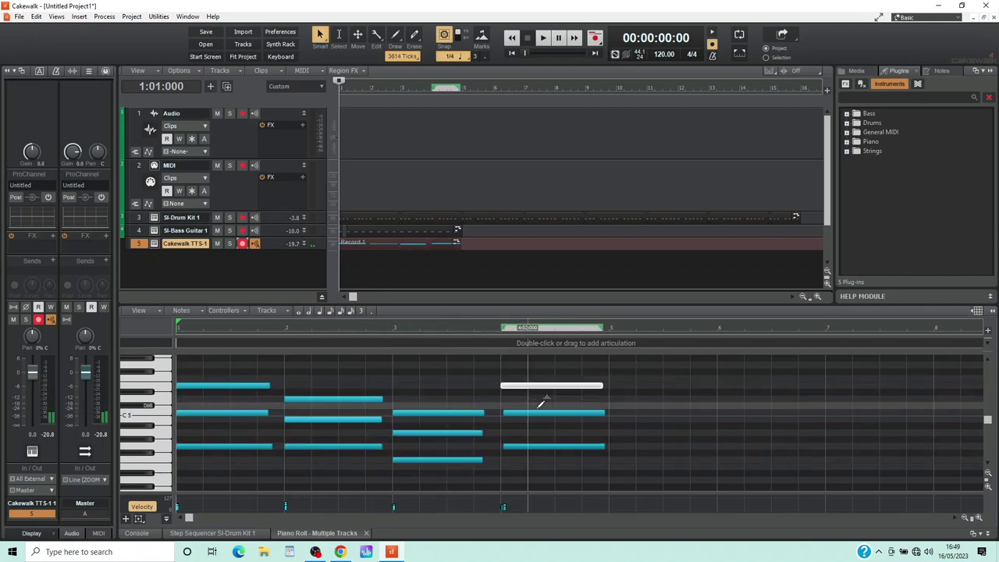
{"action": "left_click", "coordinate": [536, 413]}
{"action": "left_click_drag", "start_coordinate": [536, 413], "coordinate": [542, 446]}
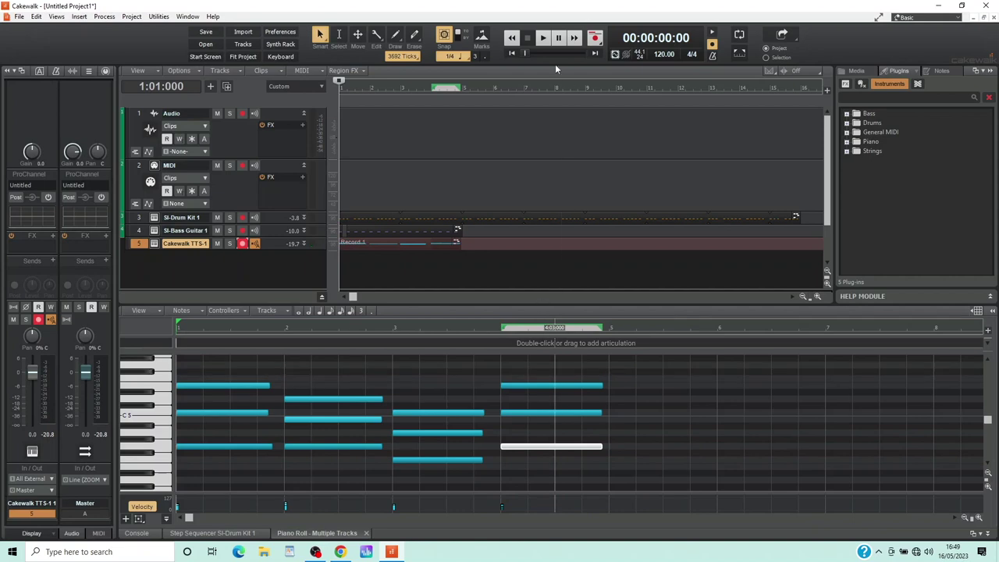
- Play the project from the start through the four-measure chord part, and stop playback
{"action": "left_click", "coordinate": [544, 39]}
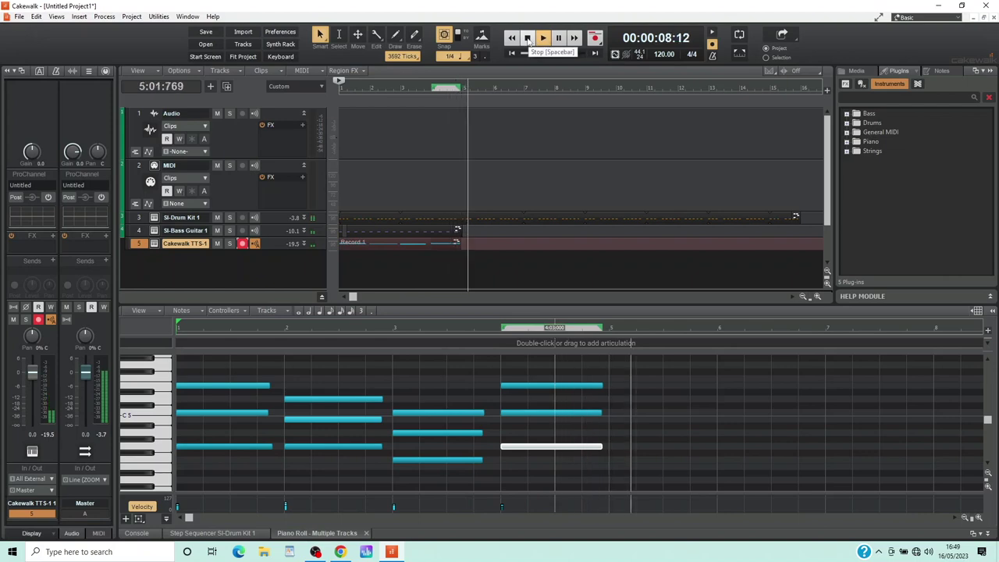
{"action": "left_click", "coordinate": [528, 39]}
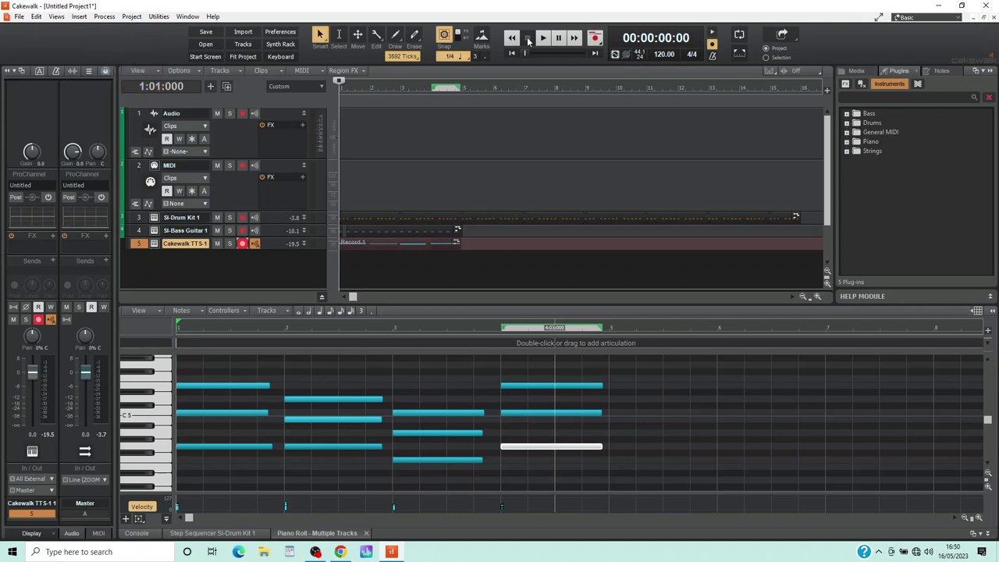
- Insert a new audio track and set its input to the L channel of Line (ZOOM U-22 Audio)
{"action": "left_click", "coordinate": [79, 17]}
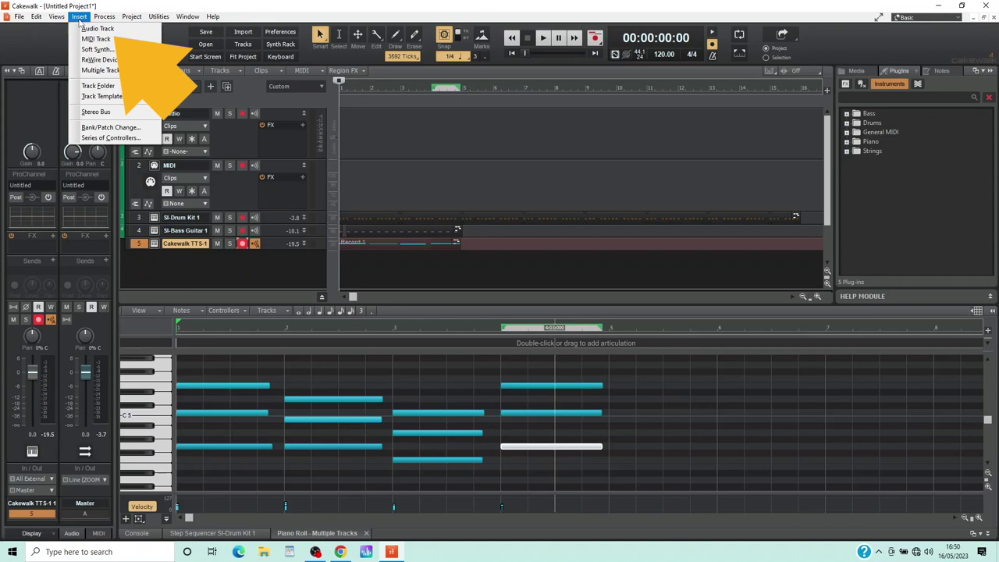
{"action": "left_click", "coordinate": [84, 30]}
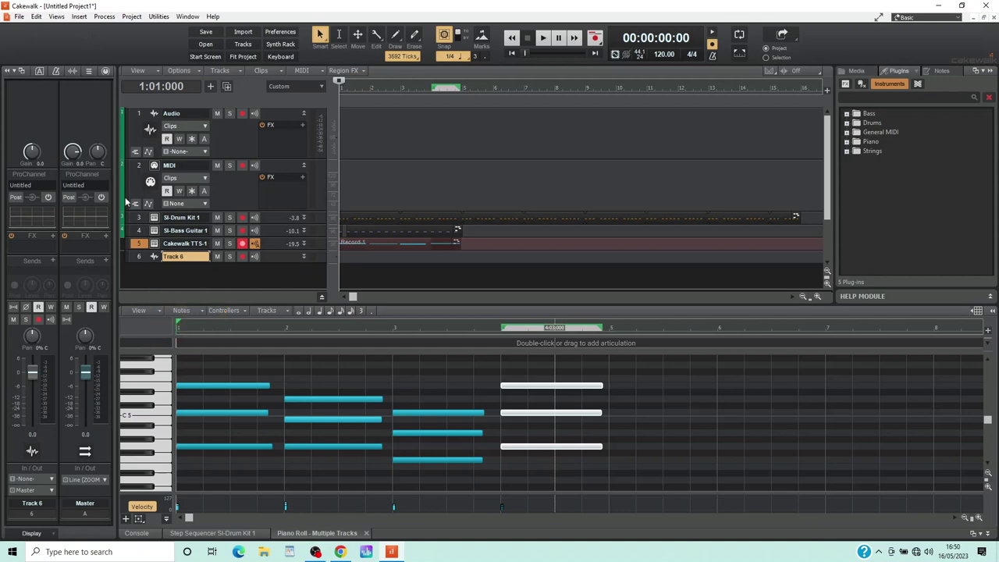
{"action": "left_click", "coordinate": [140, 257]}
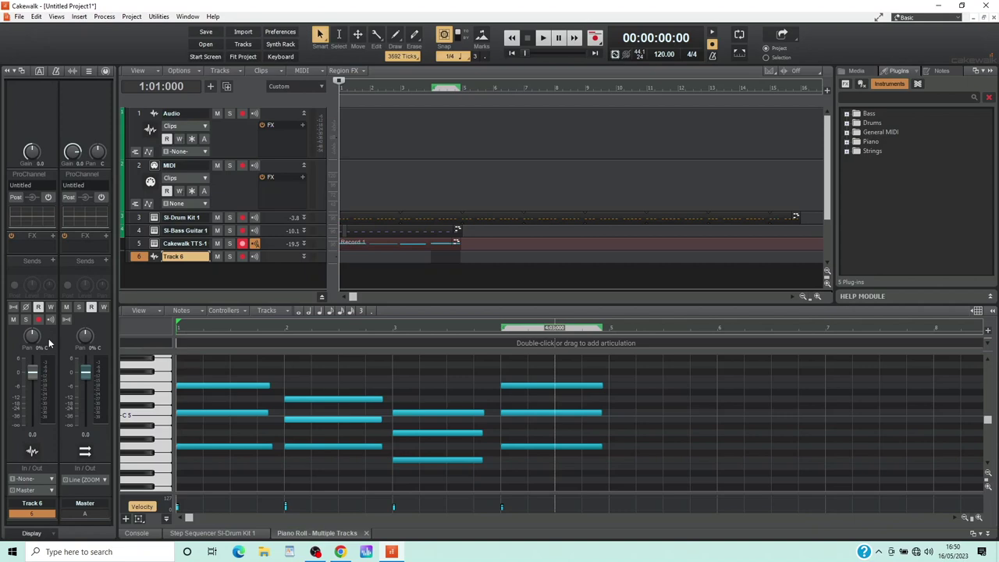
{"action": "left_click", "coordinate": [51, 479]}
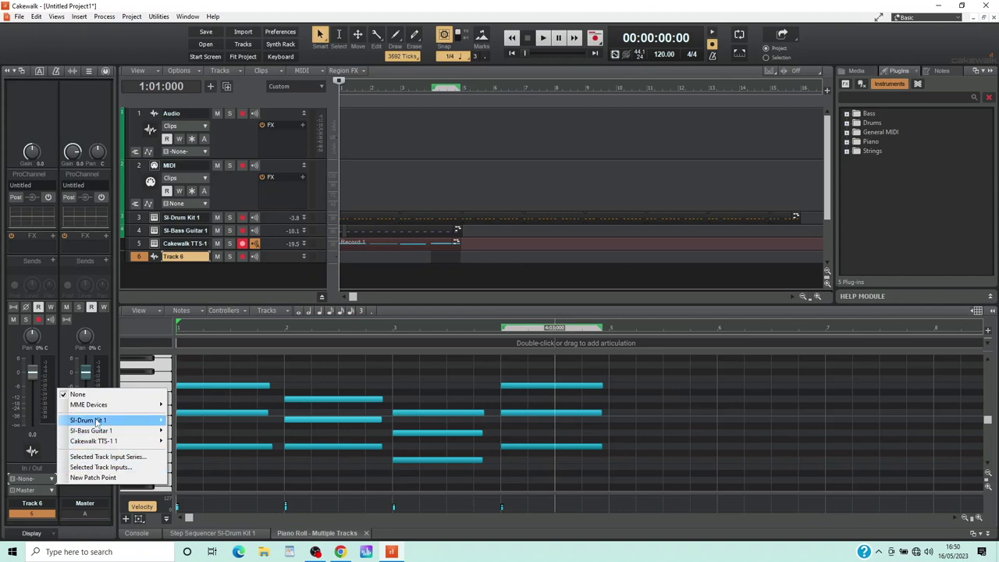
{"action": "mouse_move", "coordinate": [100, 407]}
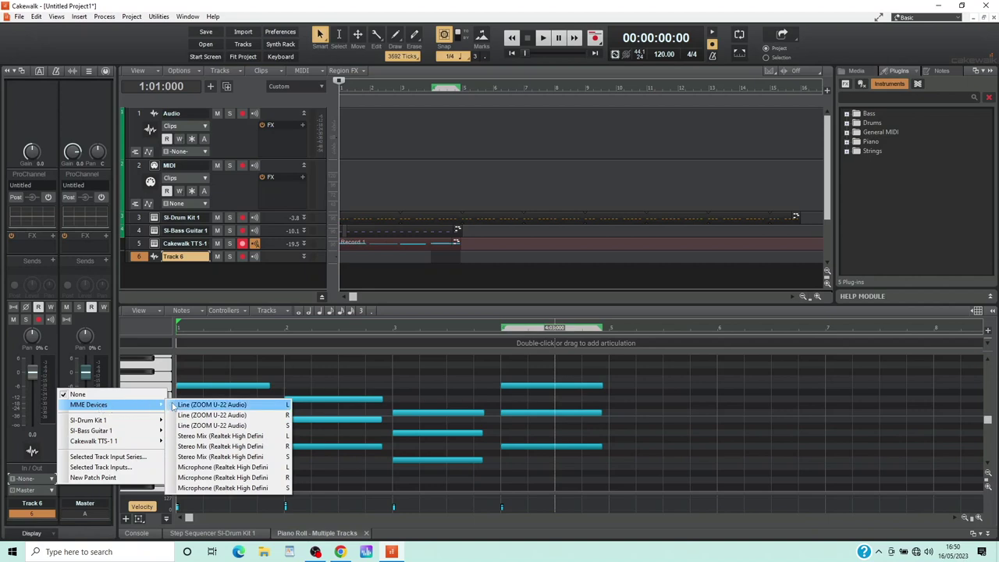
{"action": "left_click", "coordinate": [182, 405]}
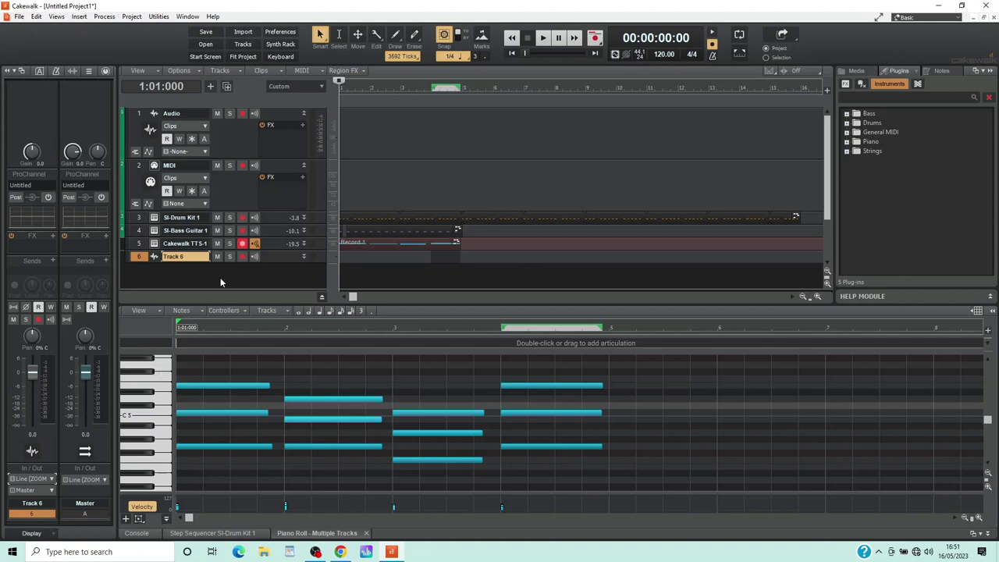
- Arm Track 6 instead of Cakewalk TTS-1 and, with the recording metronome off, record an audio take of about four and a half measures
{"action": "left_click", "coordinate": [242, 257]}
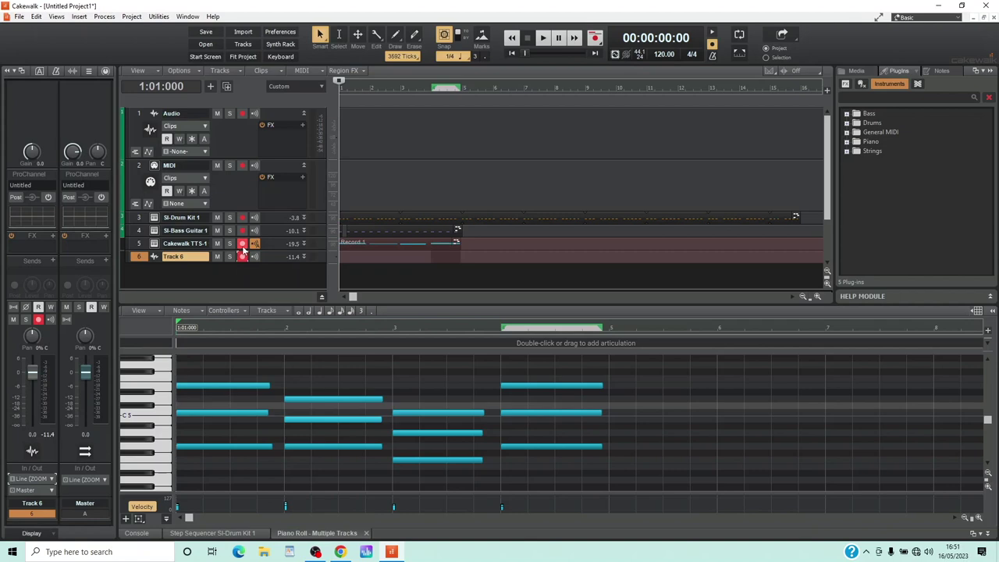
{"action": "left_click", "coordinate": [243, 245]}
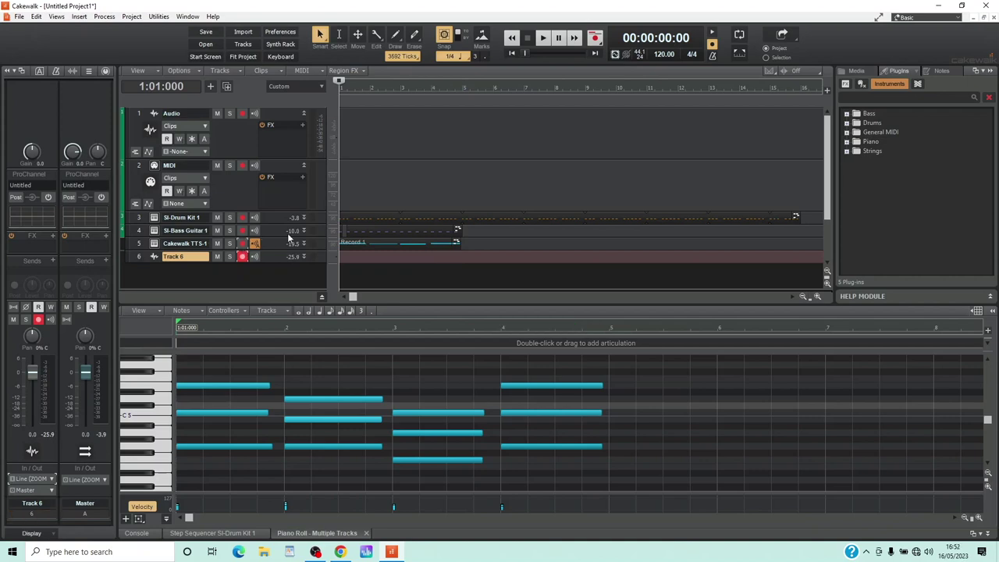
{"action": "left_click", "coordinate": [712, 45]}
{"action": "left_click", "coordinate": [596, 37]}
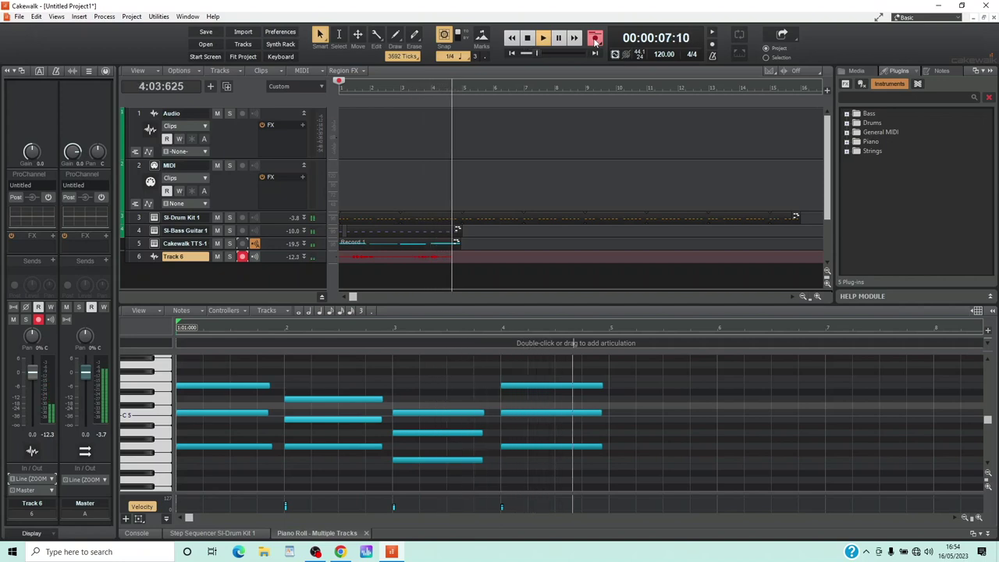
{"action": "left_click", "coordinate": [529, 39]}
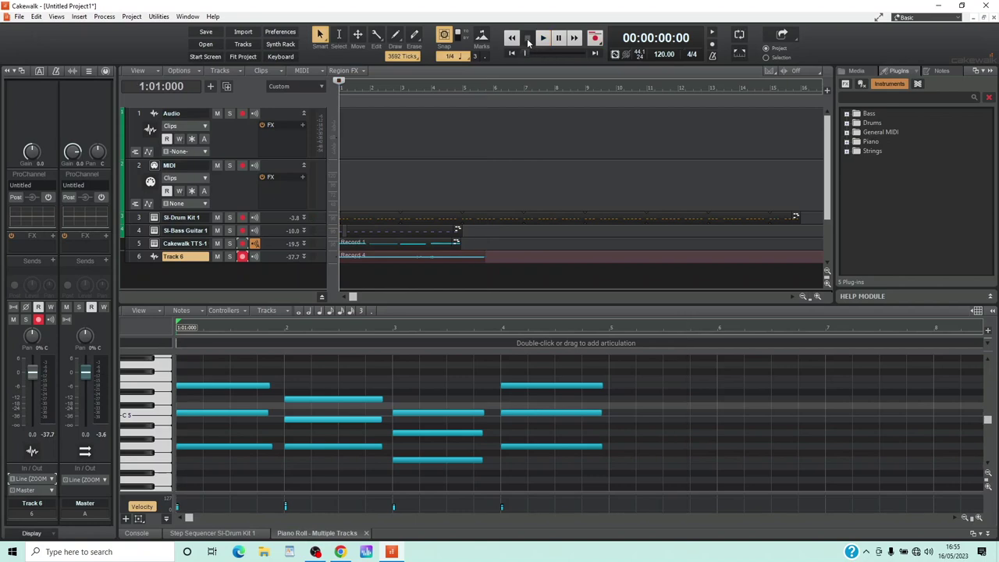
- Save the project as demo1 in the Cakewalk Projects folder and exit the program
{"action": "left_click", "coordinate": [19, 17]}
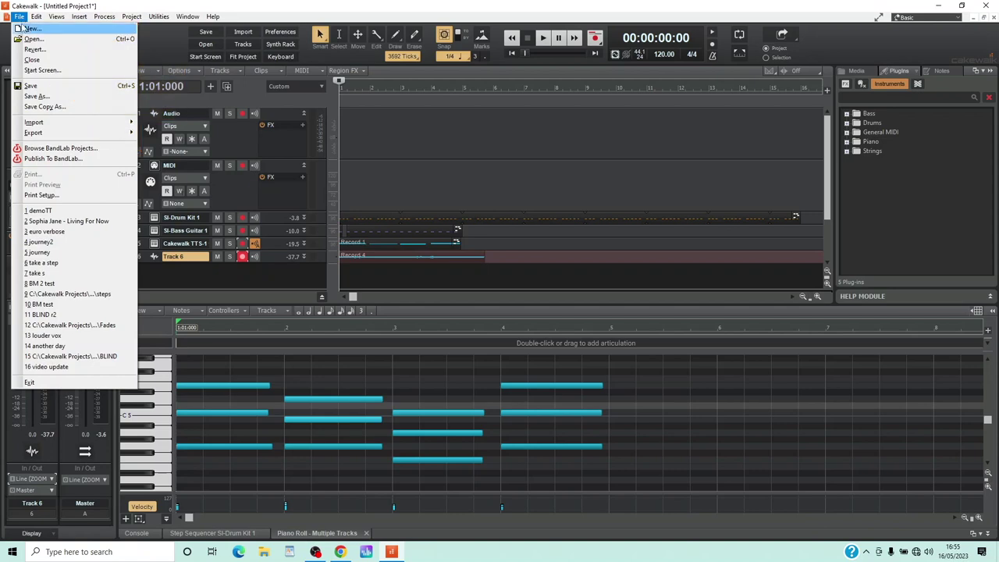
{"action": "left_click", "coordinate": [32, 85]}
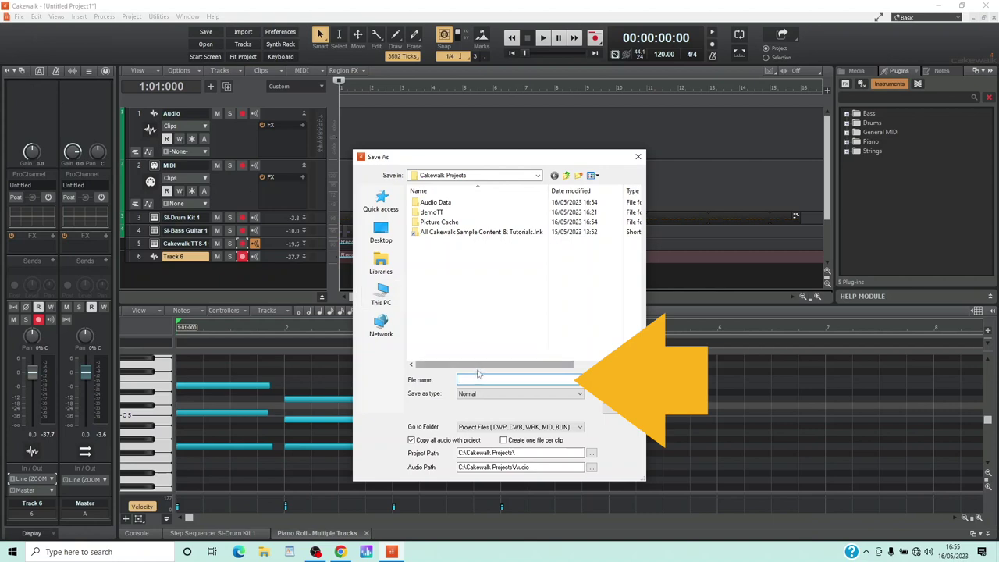
{"action": "type", "text": "demo1"}
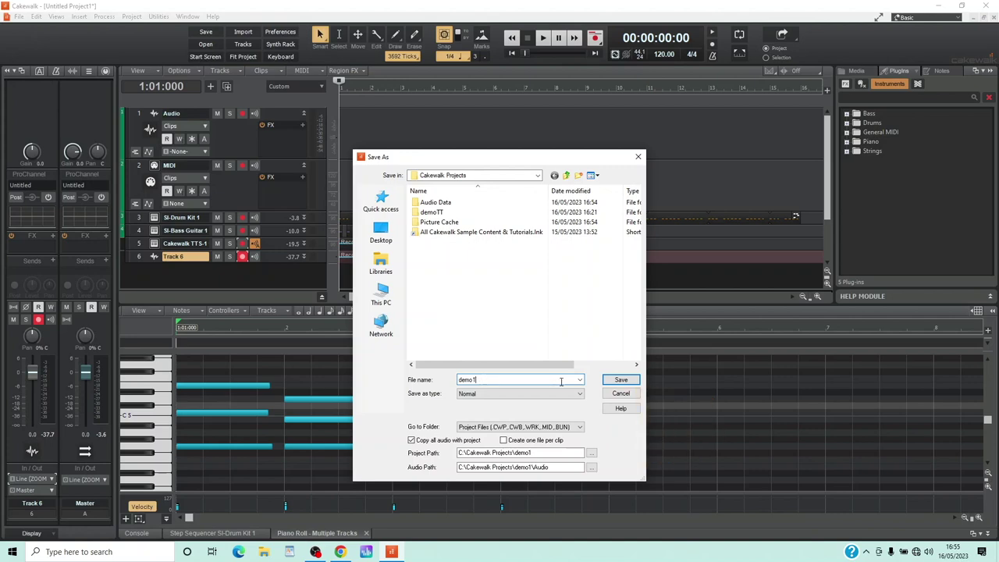
{"action": "left_click", "coordinate": [632, 380]}
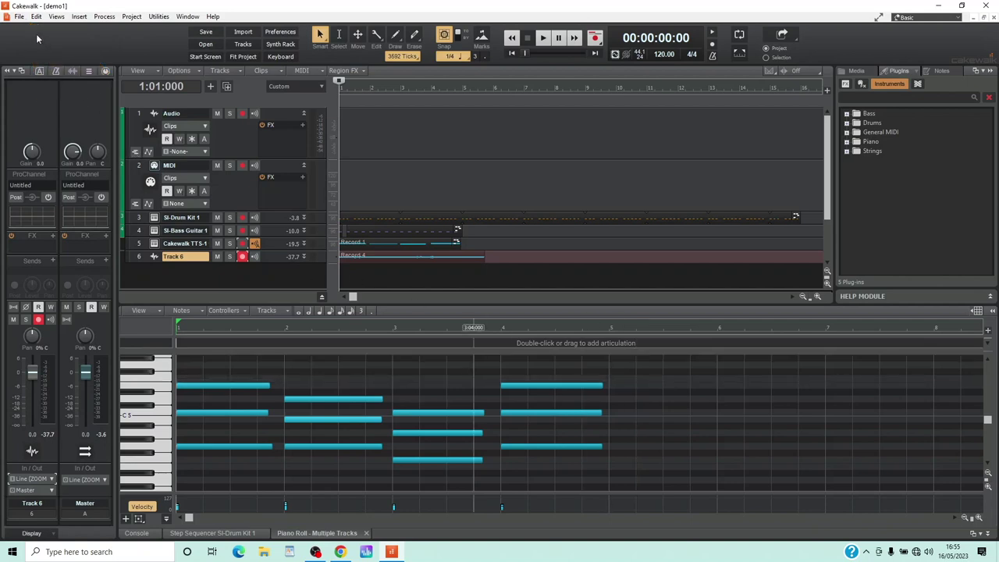
{"action": "left_click", "coordinate": [18, 18]}
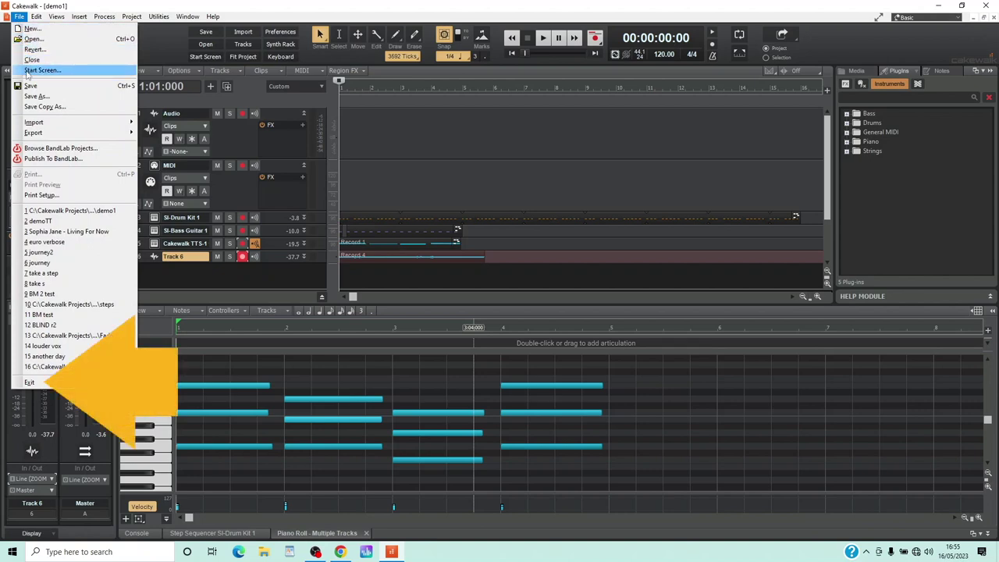
{"action": "left_click", "coordinate": [31, 382]}
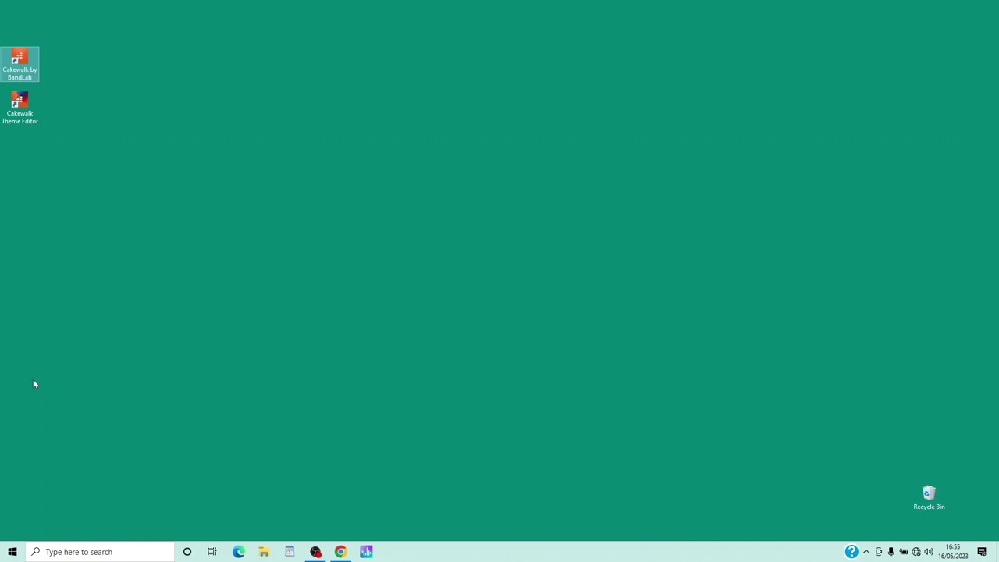